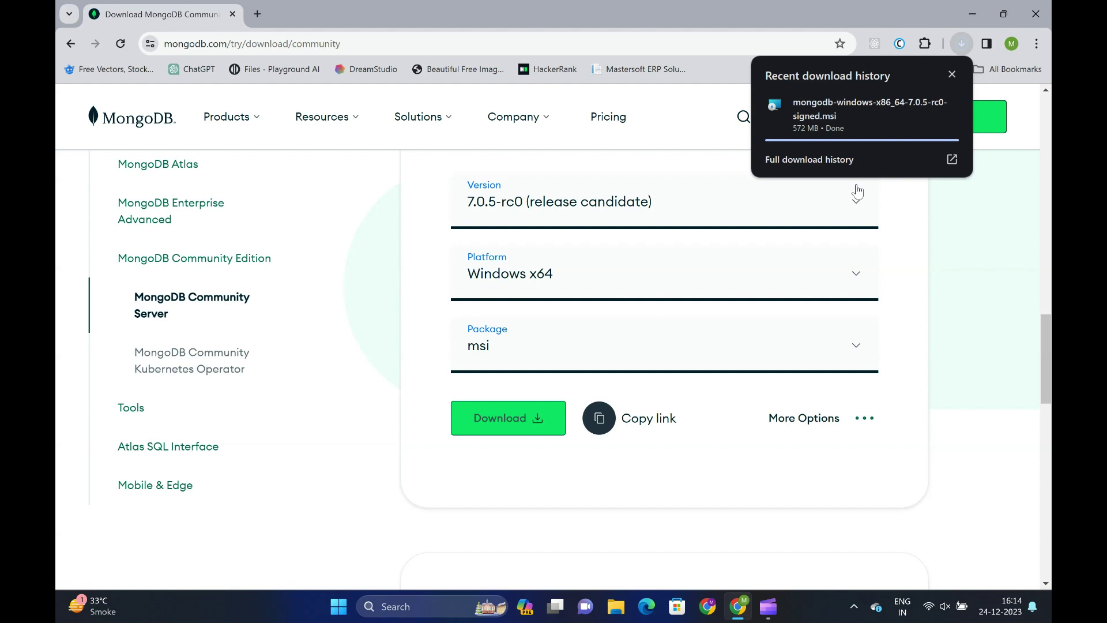
Step: Launch the downloaded mongodb-windows-x86_64-7.0.5-rc0-signed.msi installer, close the browser and accept the license agreement
click(847, 108)
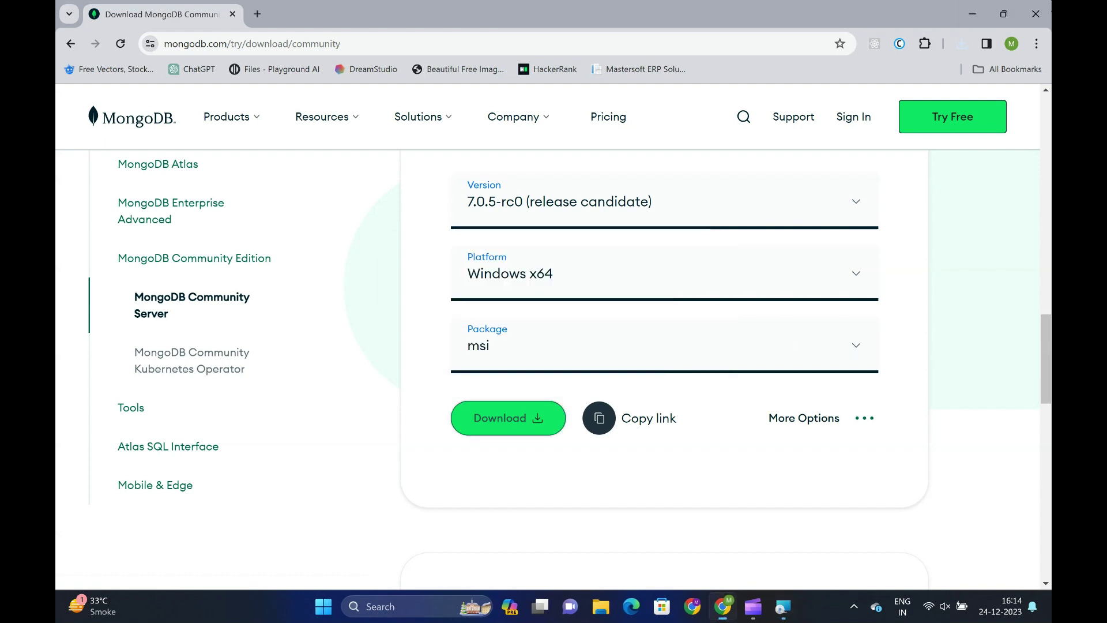
click(1036, 14)
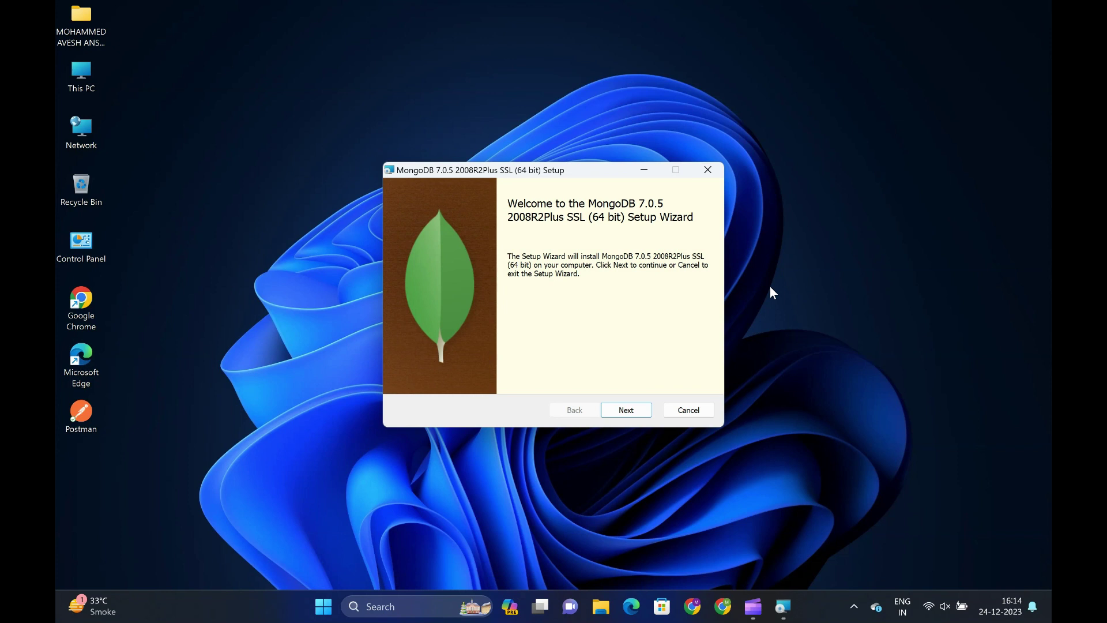
click(632, 406)
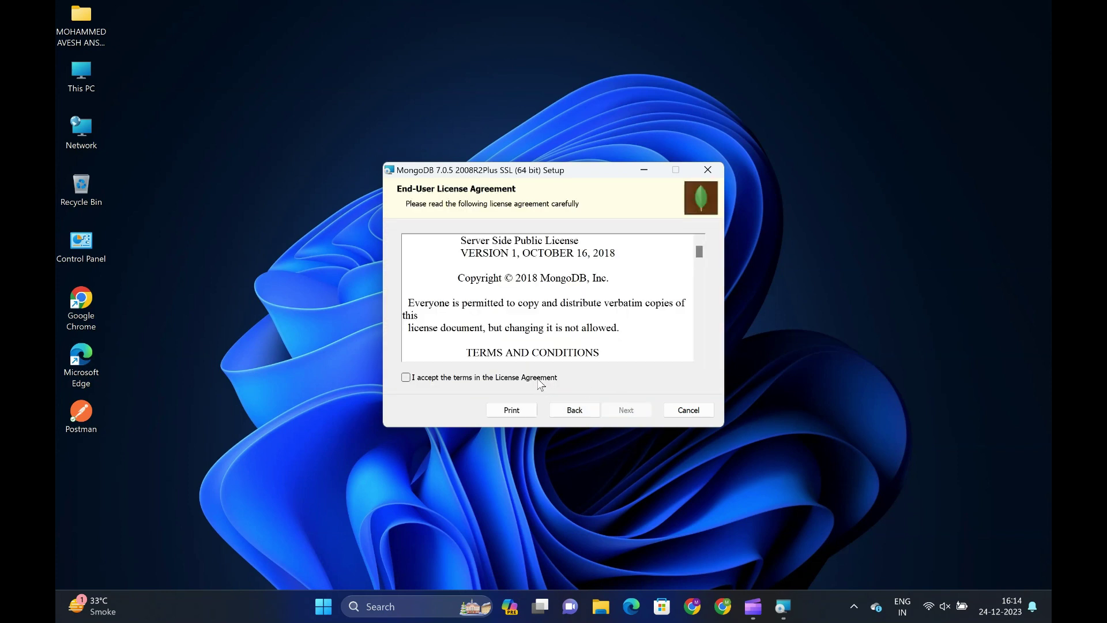
click(627, 410)
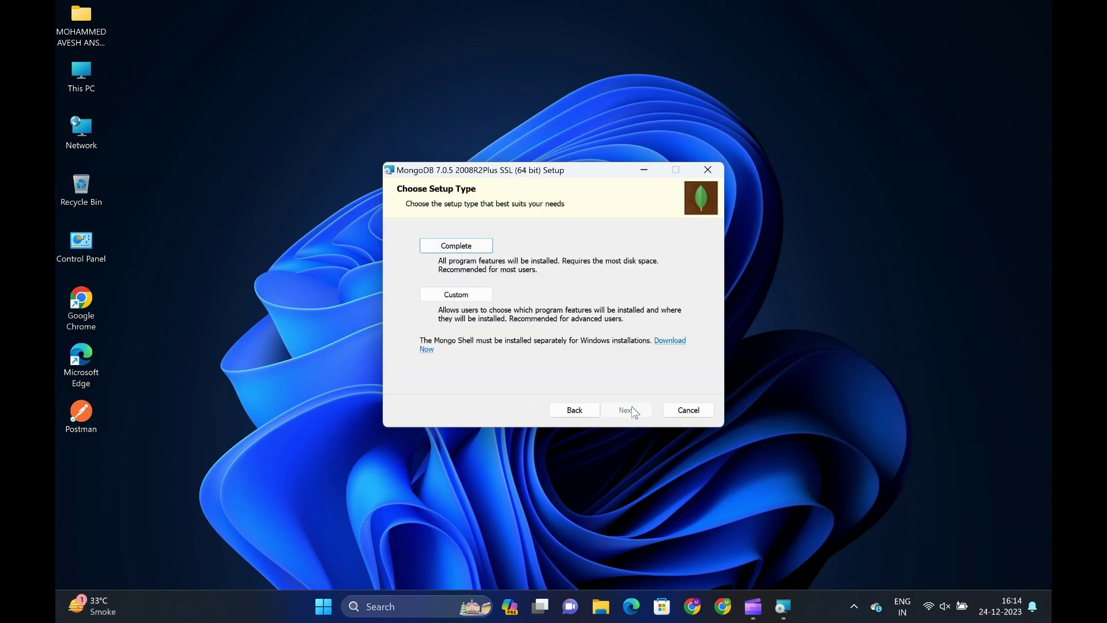
Step: Run the Complete MongoDB installation with the default service settings and MongoDB Compass included, and finish the setup wizard
click(476, 251)
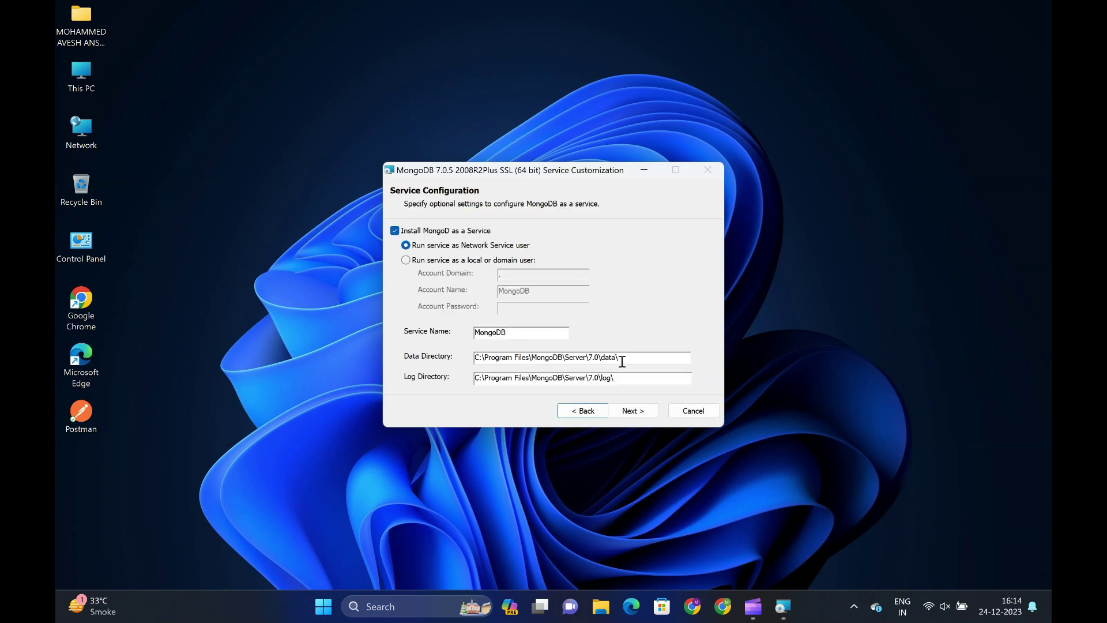
click(634, 413)
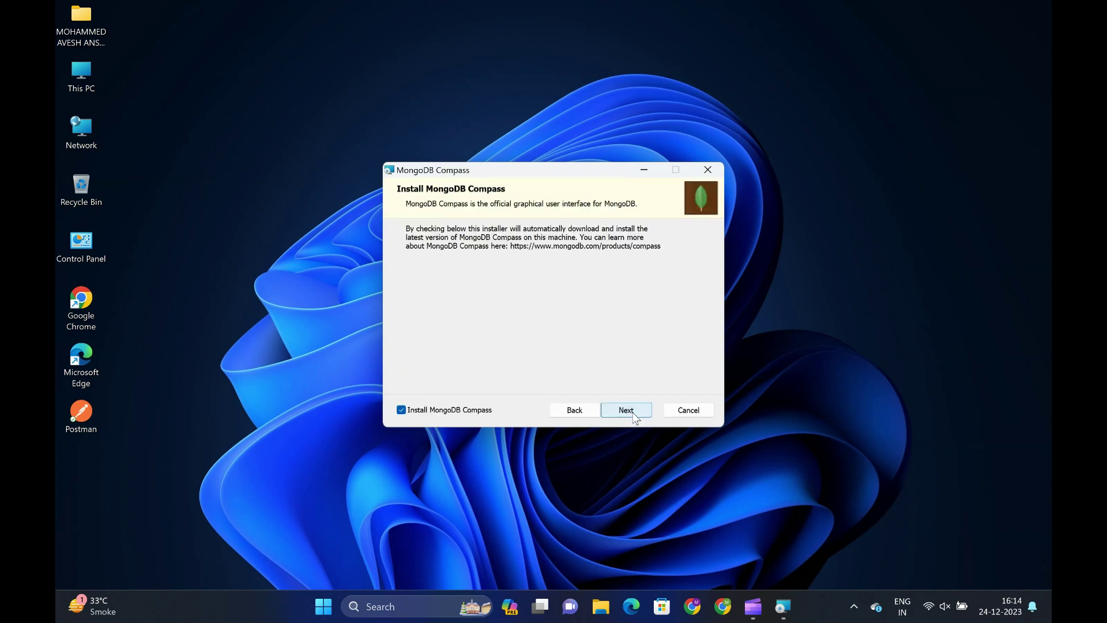
click(626, 410)
click(628, 410)
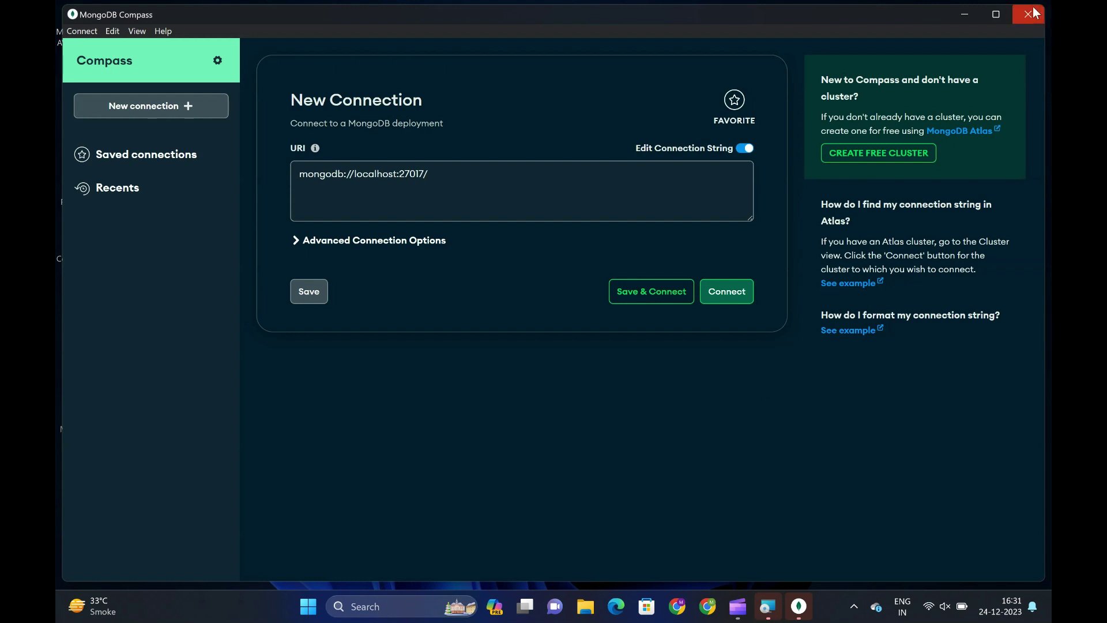
click(972, 16)
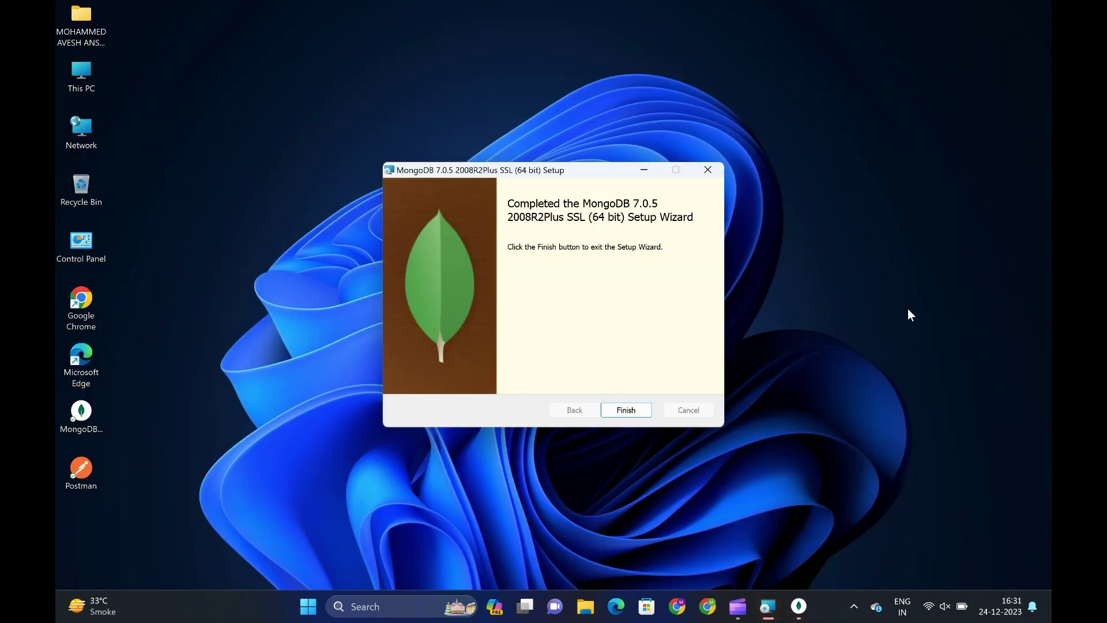
click(626, 410)
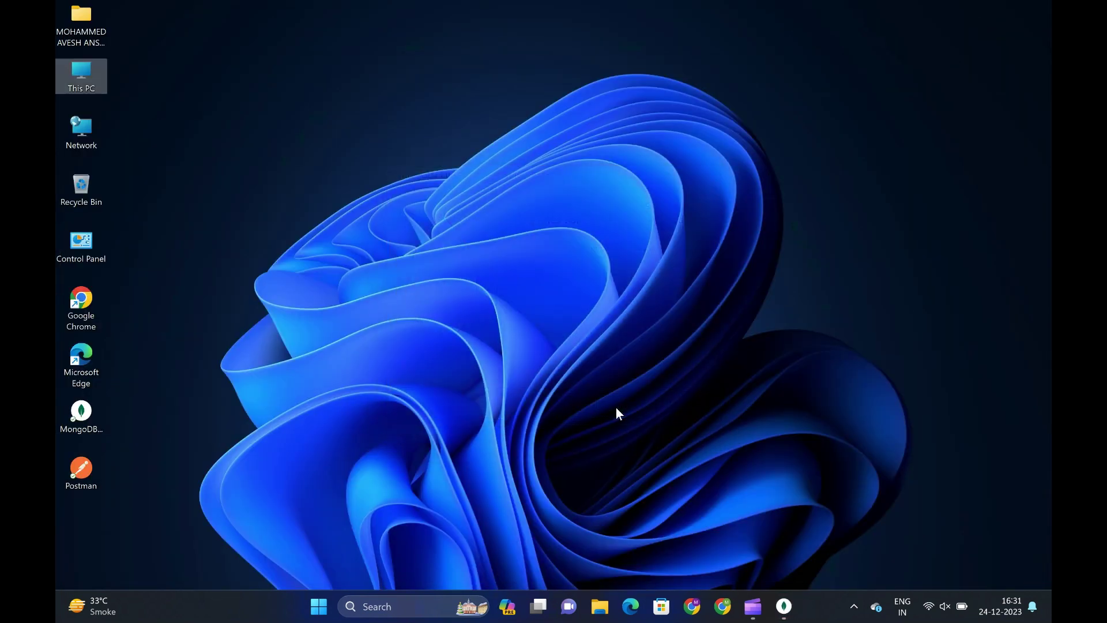
Step: Switch to Chrome, search for "mongodb download" in a new tab and open the MongoDB Community Server Download page
click(722, 606)
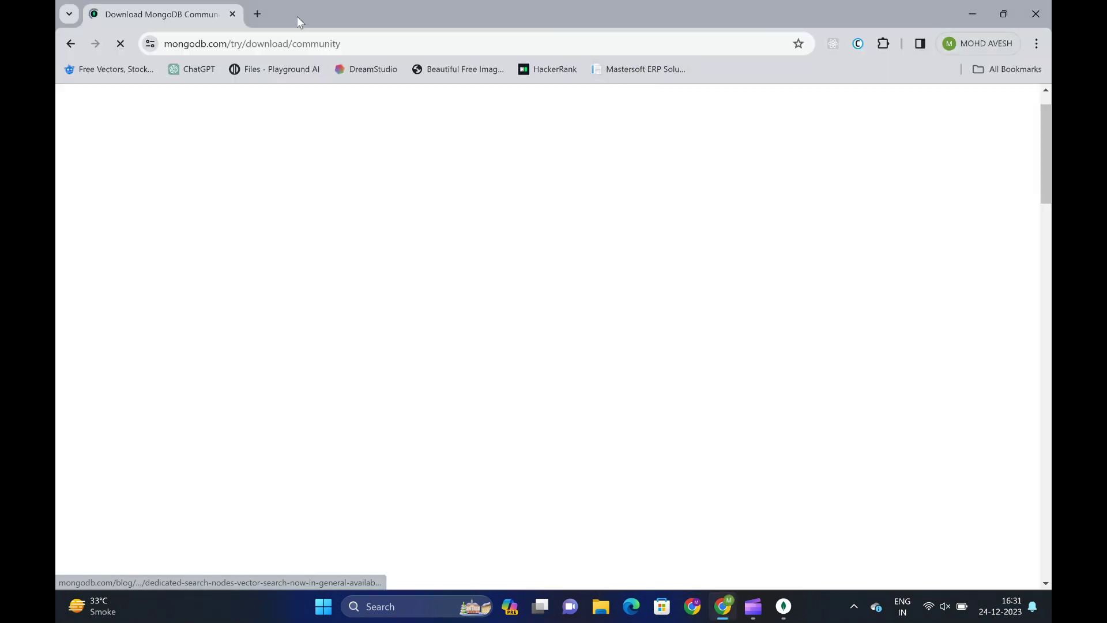
click(256, 15)
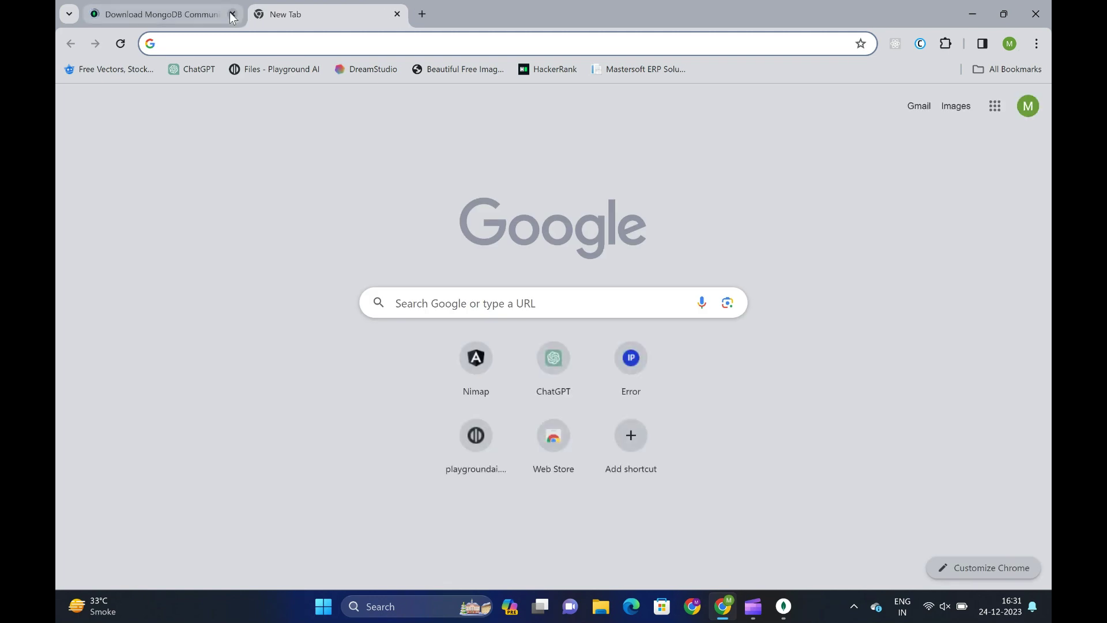
click(233, 14)
text(mo)
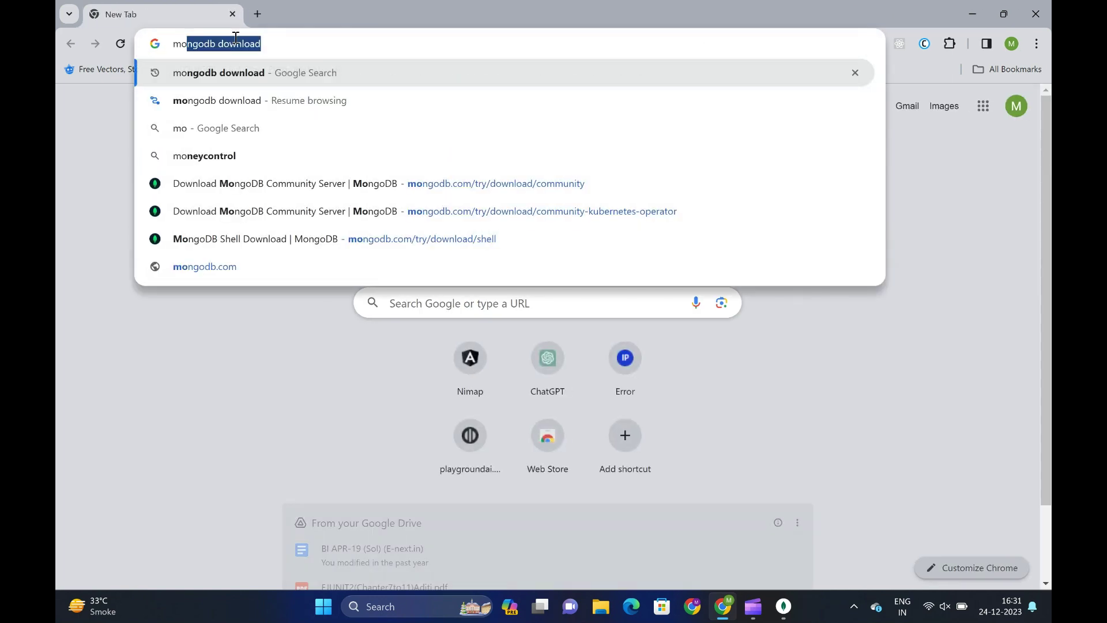
key(Return)
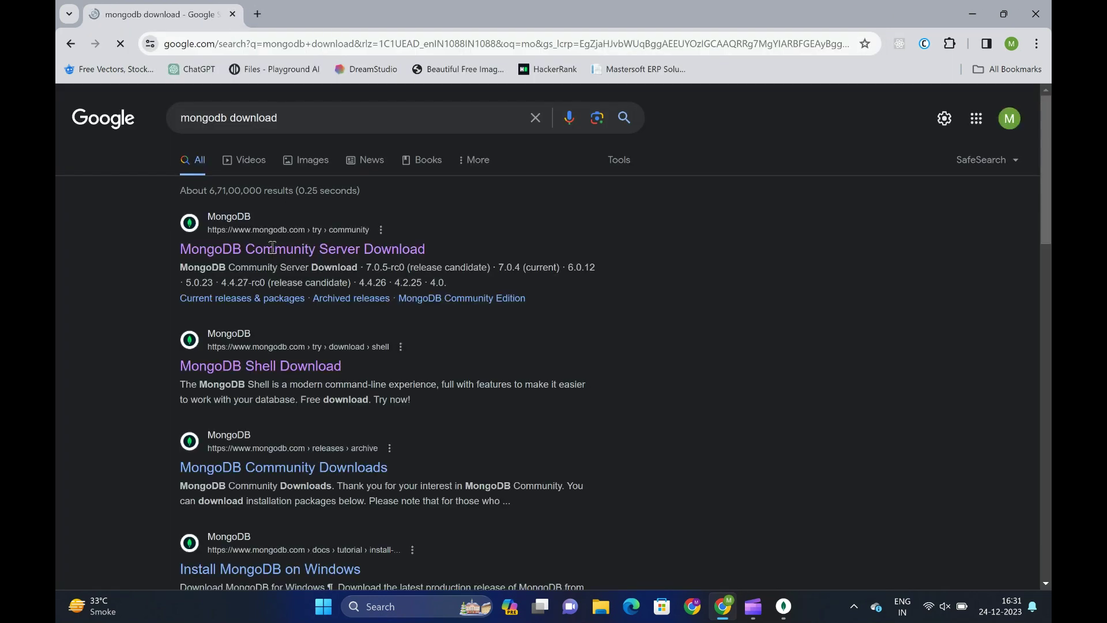
click(269, 248)
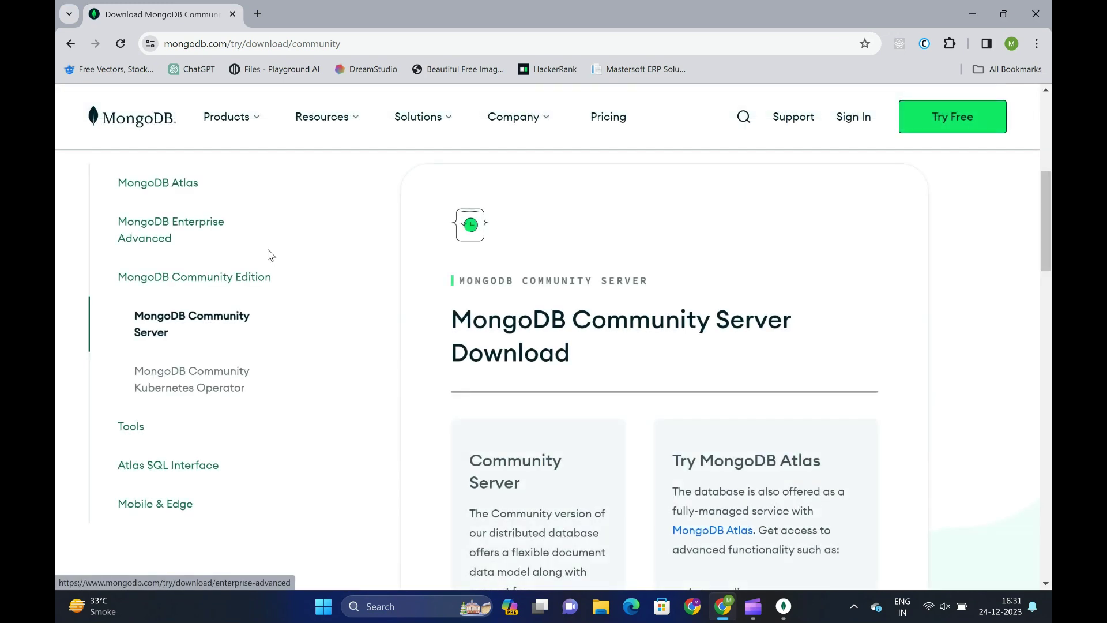
Step: Download MongoDB Shell 2.1.1 for Windows x64 (10+) as a zip package and minimize the browser
click(134, 426)
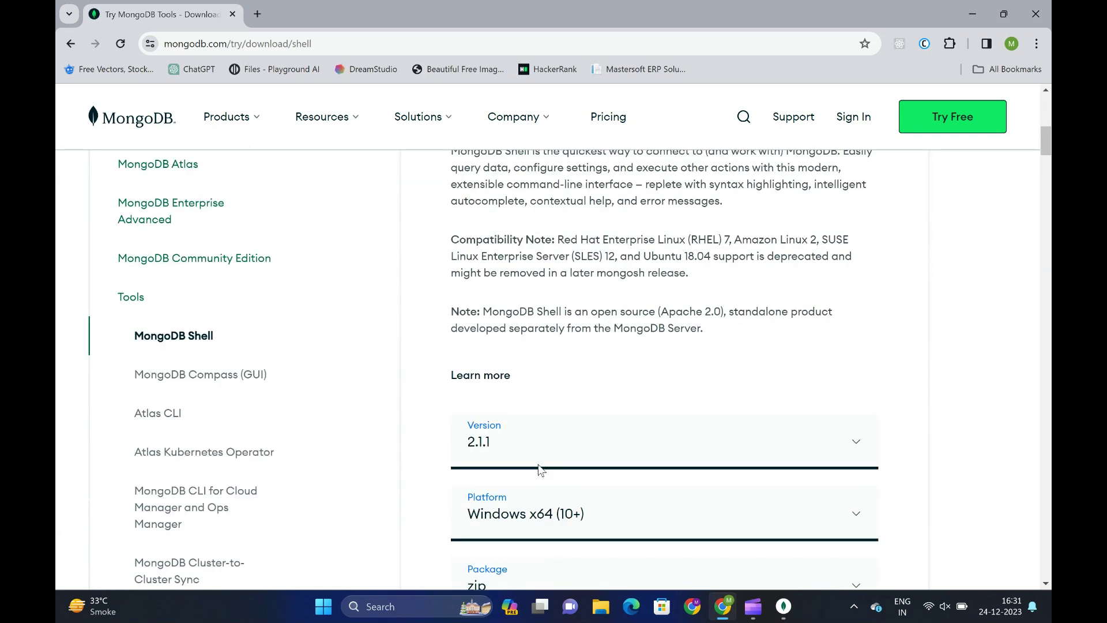
scroll(541, 470, down, 3)
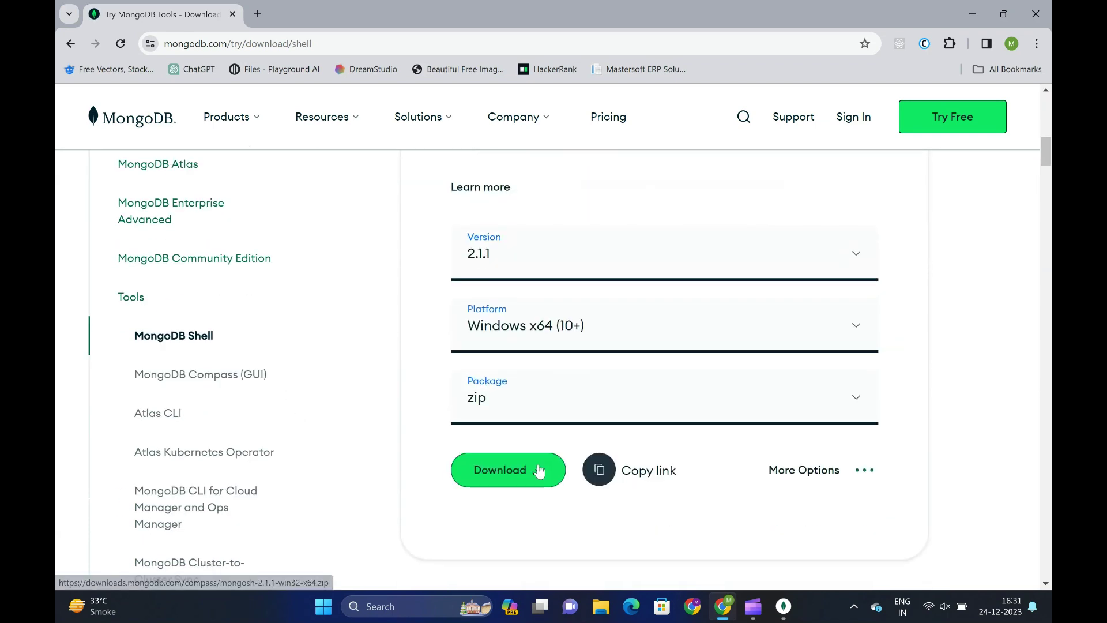
click(498, 468)
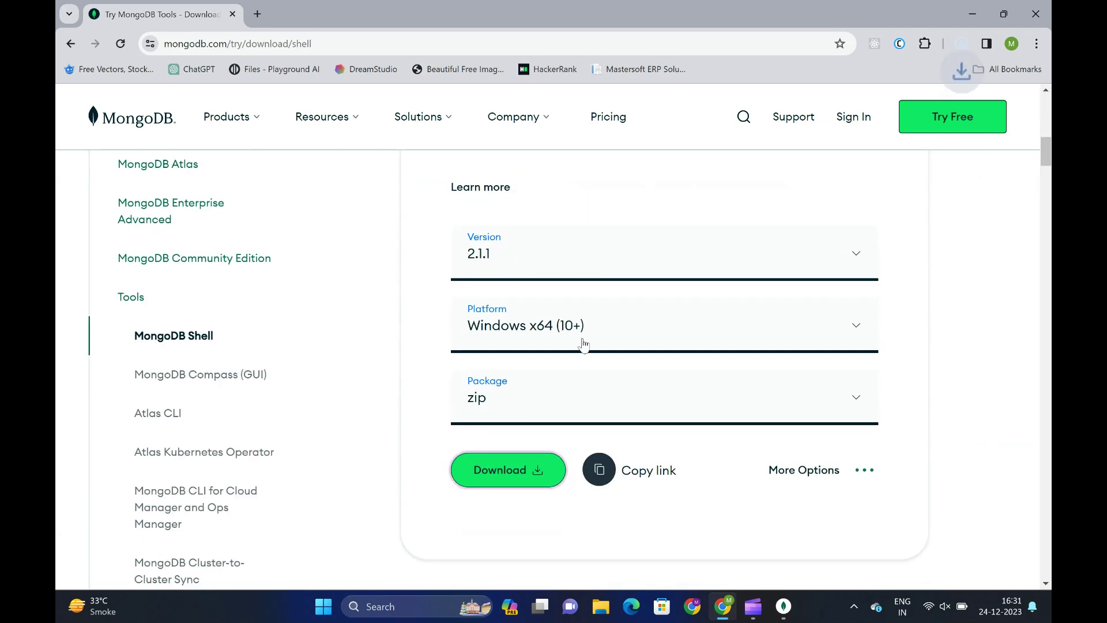
click(961, 45)
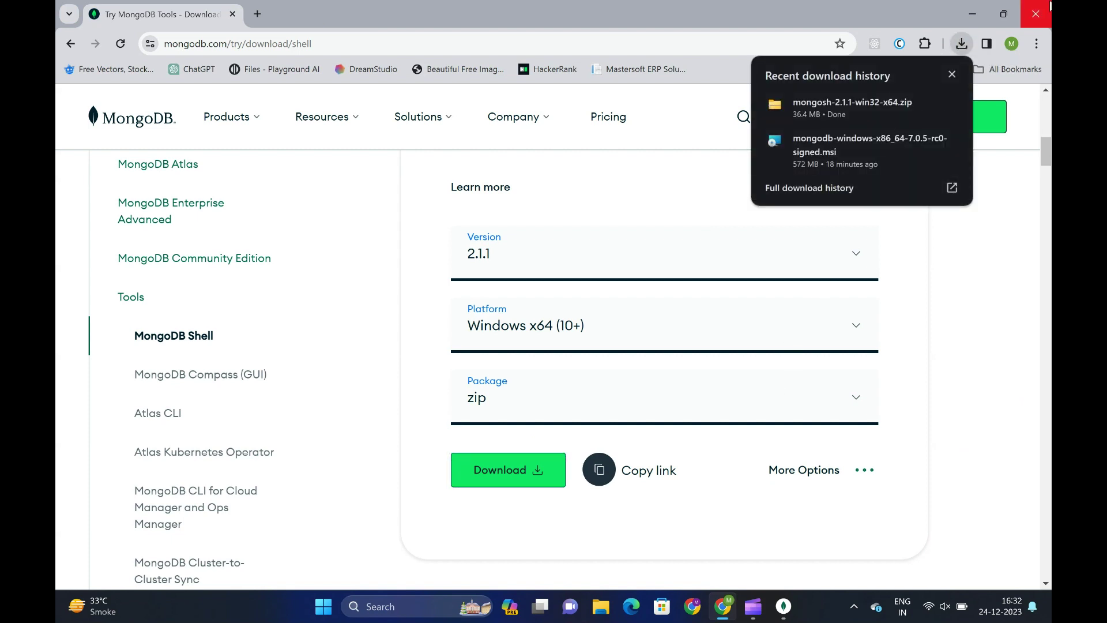
click(952, 74)
click(973, 14)
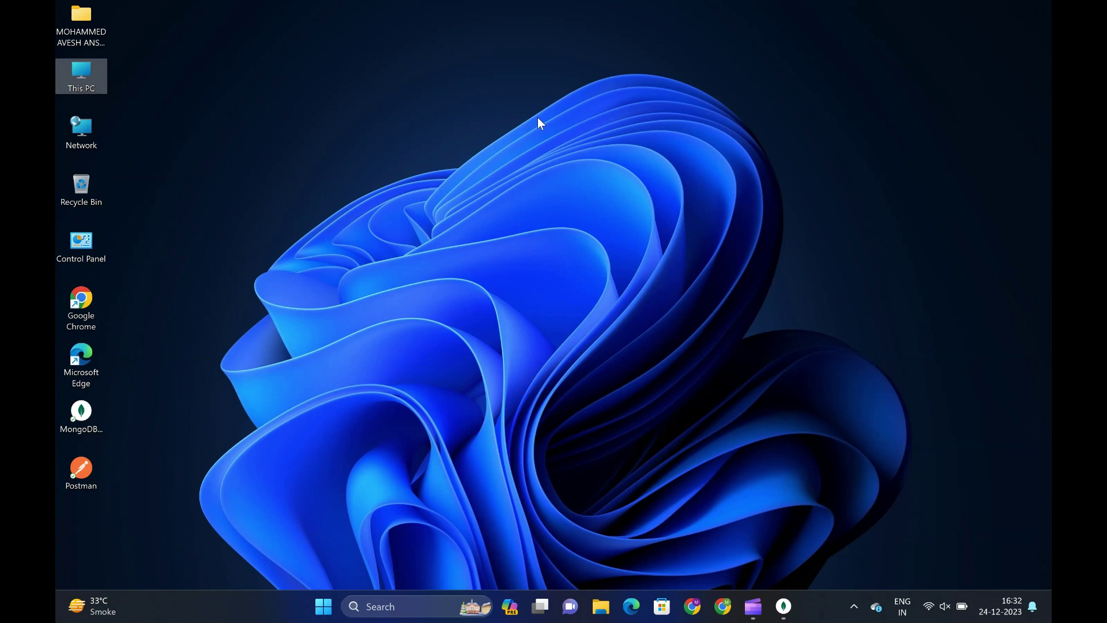
Step: Extract the mongosh-2.1.1-win32-x64 zip in the Downloads folder to the default destination using File Explorer
double_click(85, 79)
click(119, 222)
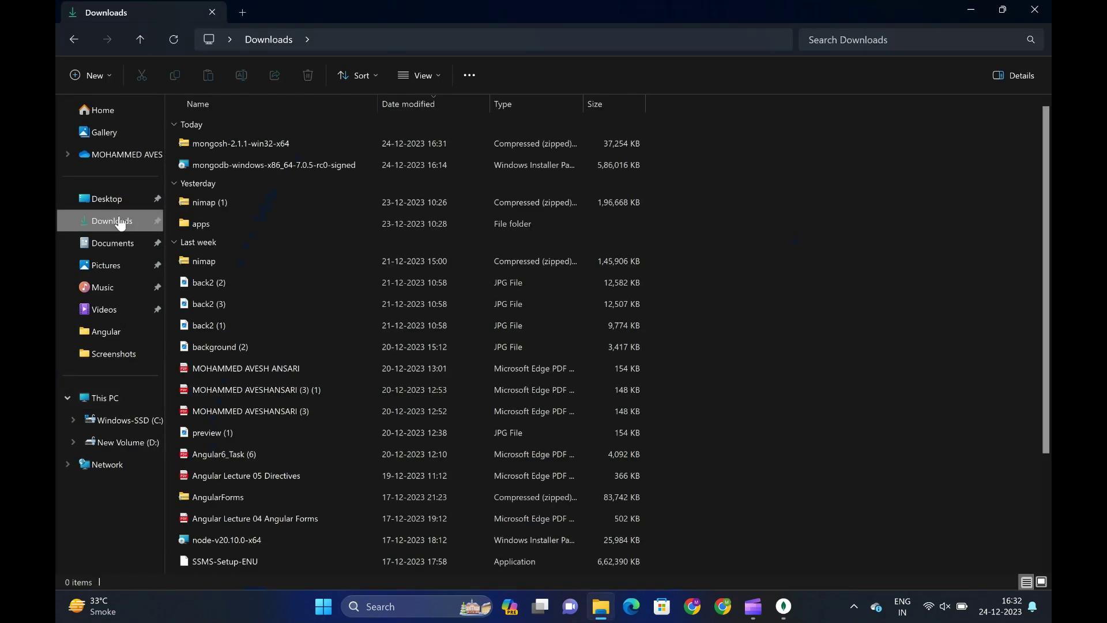
click(244, 143)
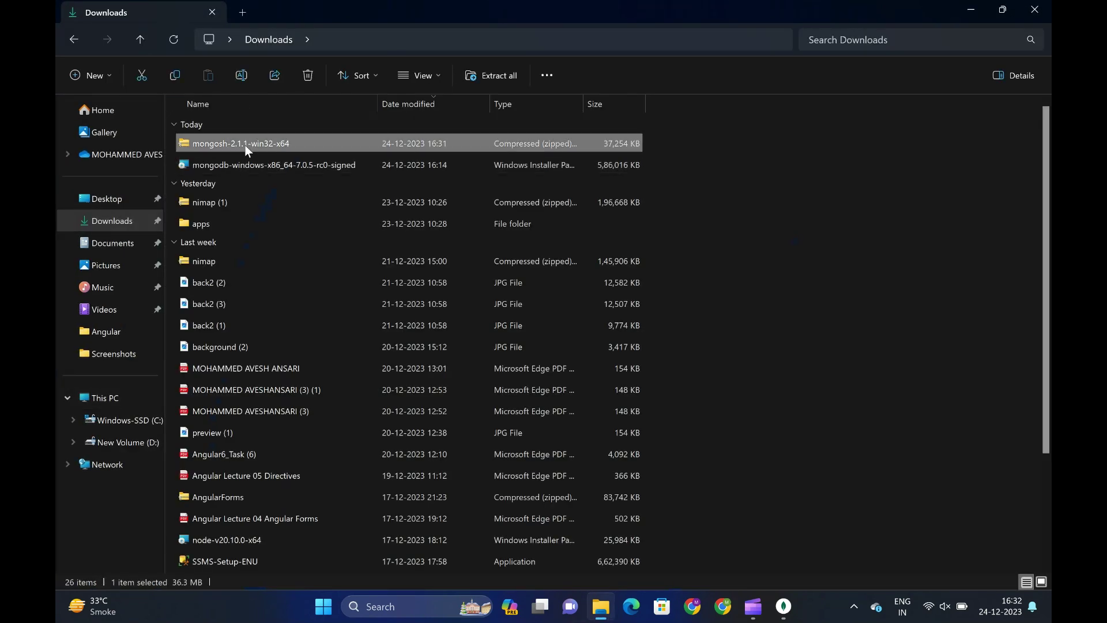
right_click(246, 150)
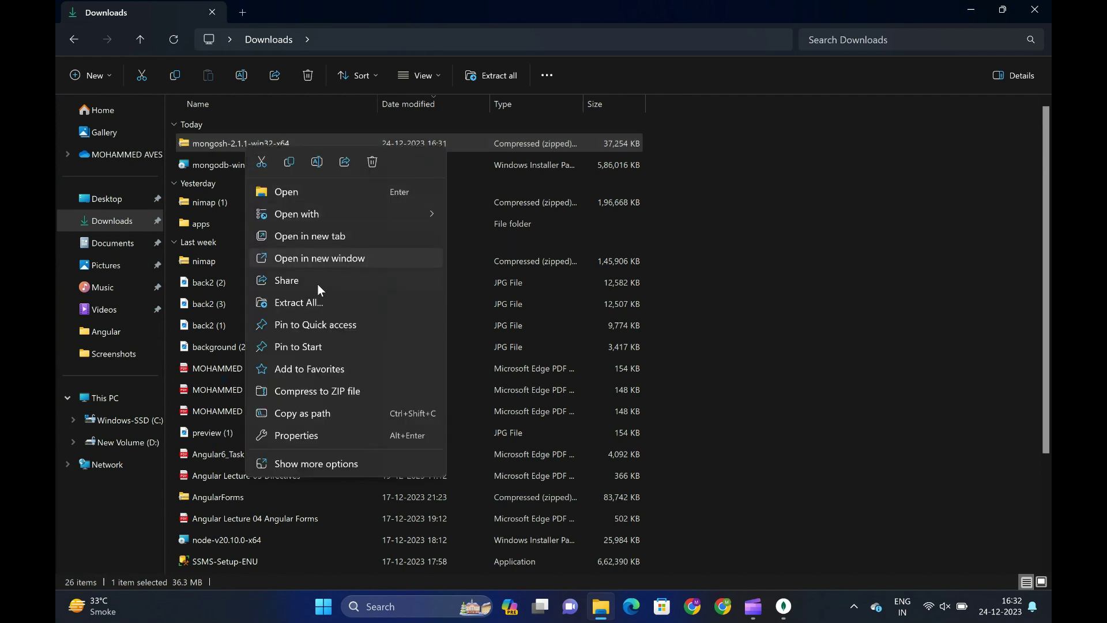
click(310, 301)
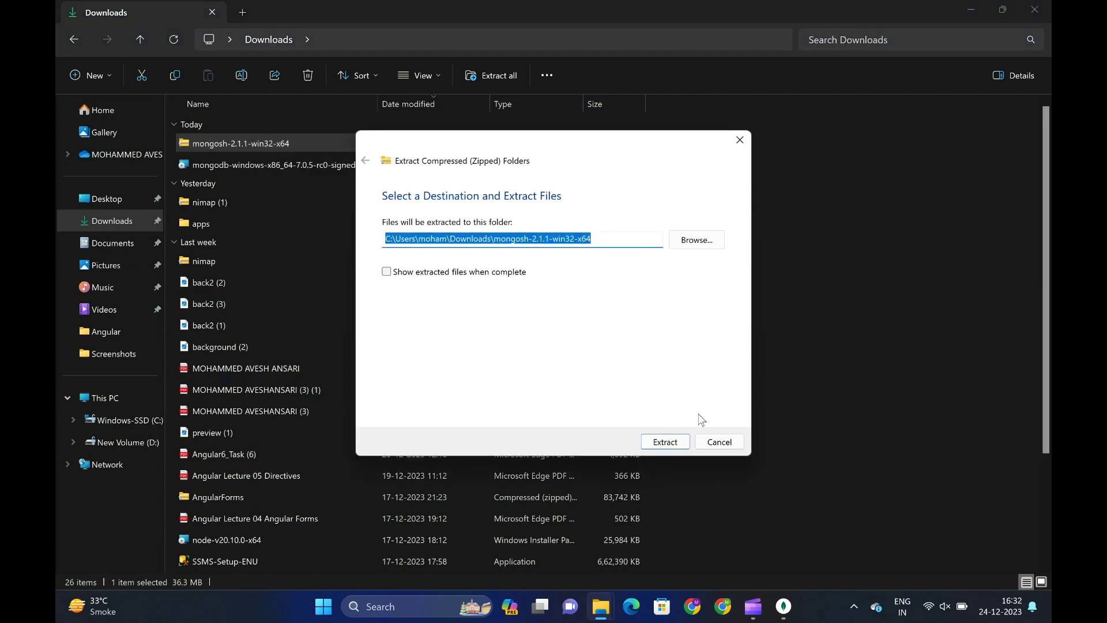
click(669, 443)
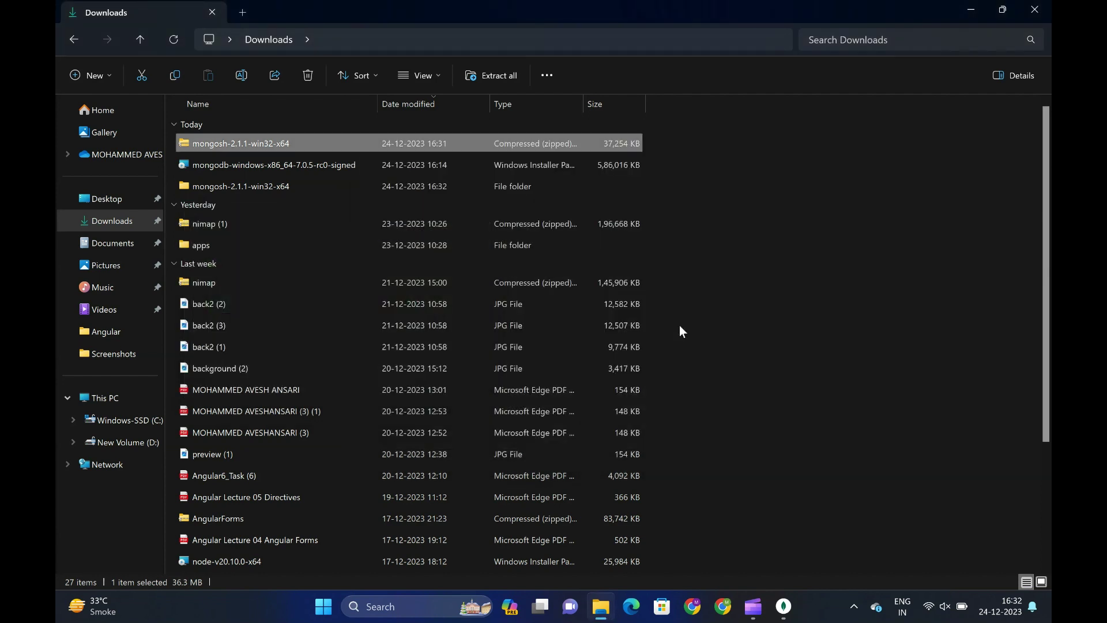
Step: Move the extracted mongosh-2.1.1-win32-x64 folder from Downloads to the root of the C: drive
click(351, 182)
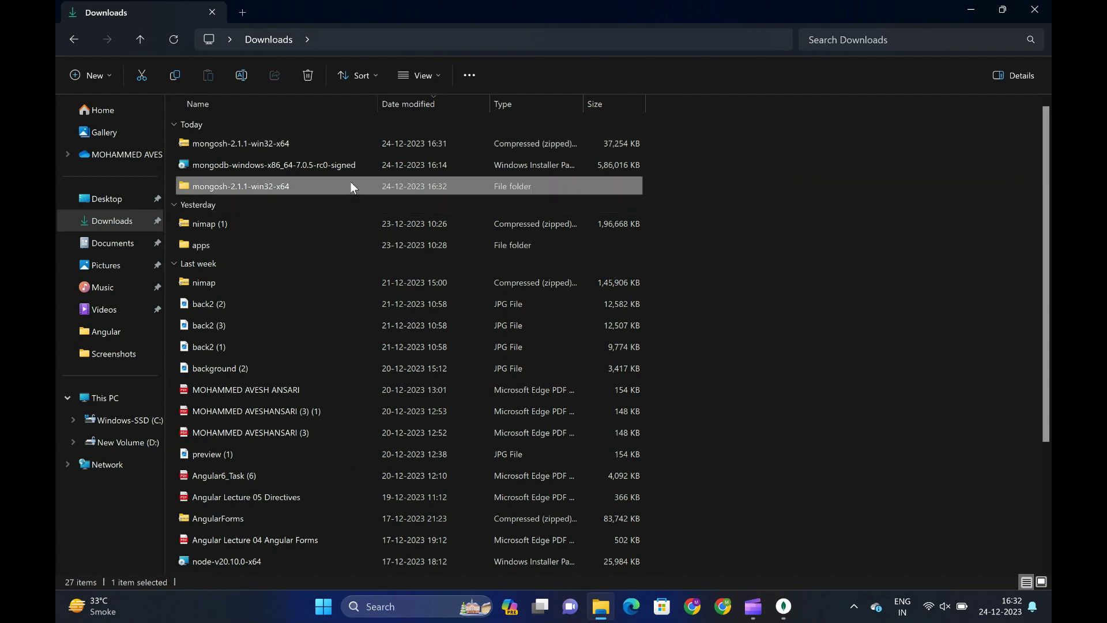
right_click(350, 181)
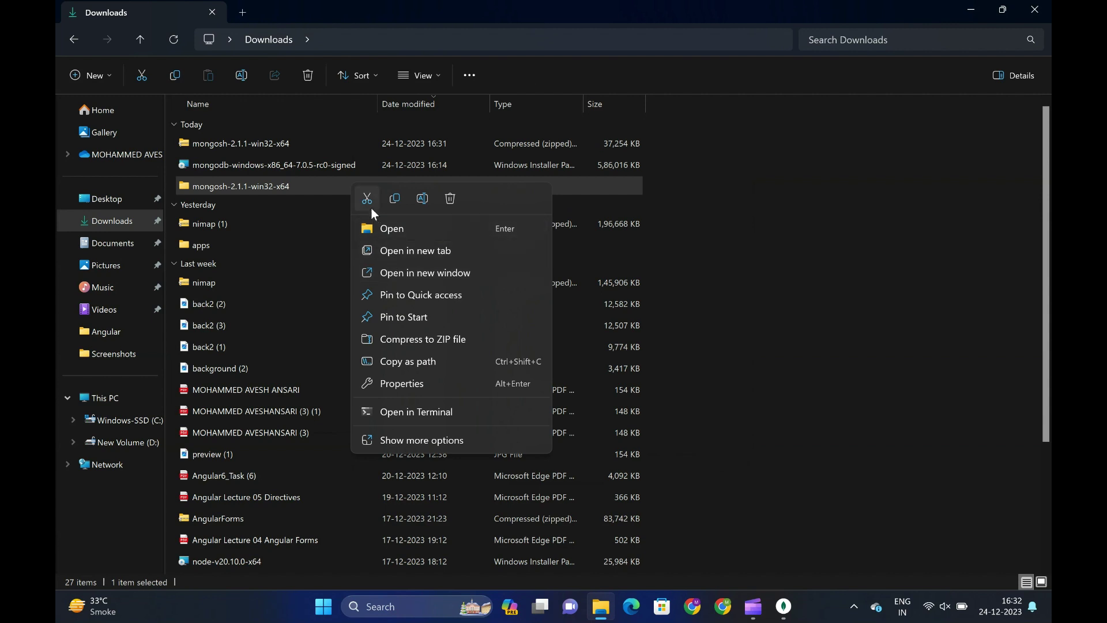
click(369, 201)
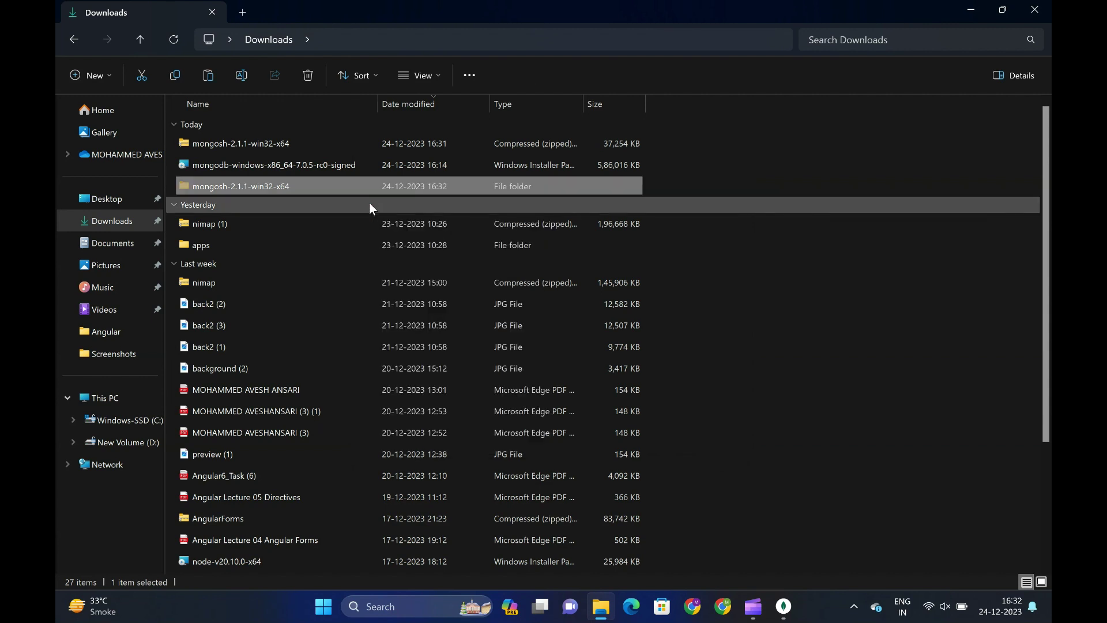
click(117, 421)
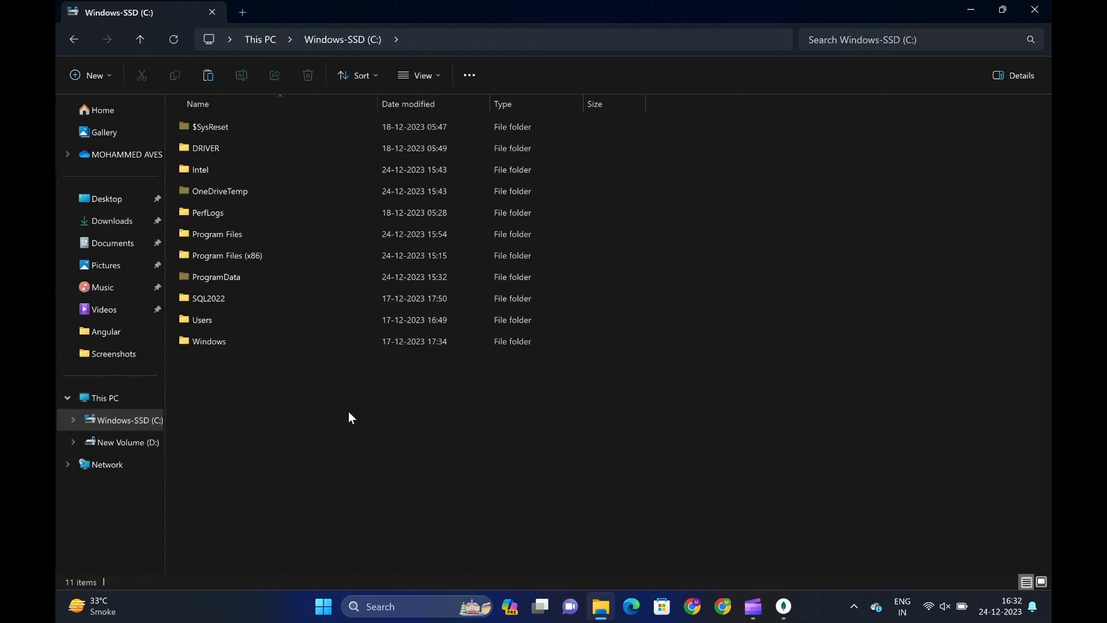
click(297, 339)
right_click(420, 445)
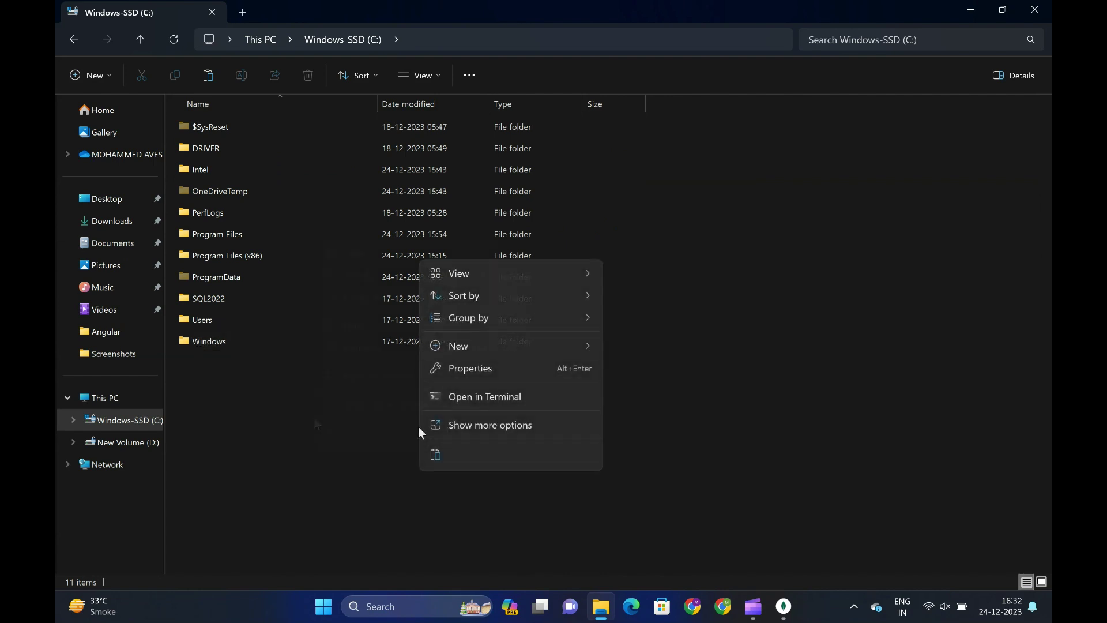
click(439, 455)
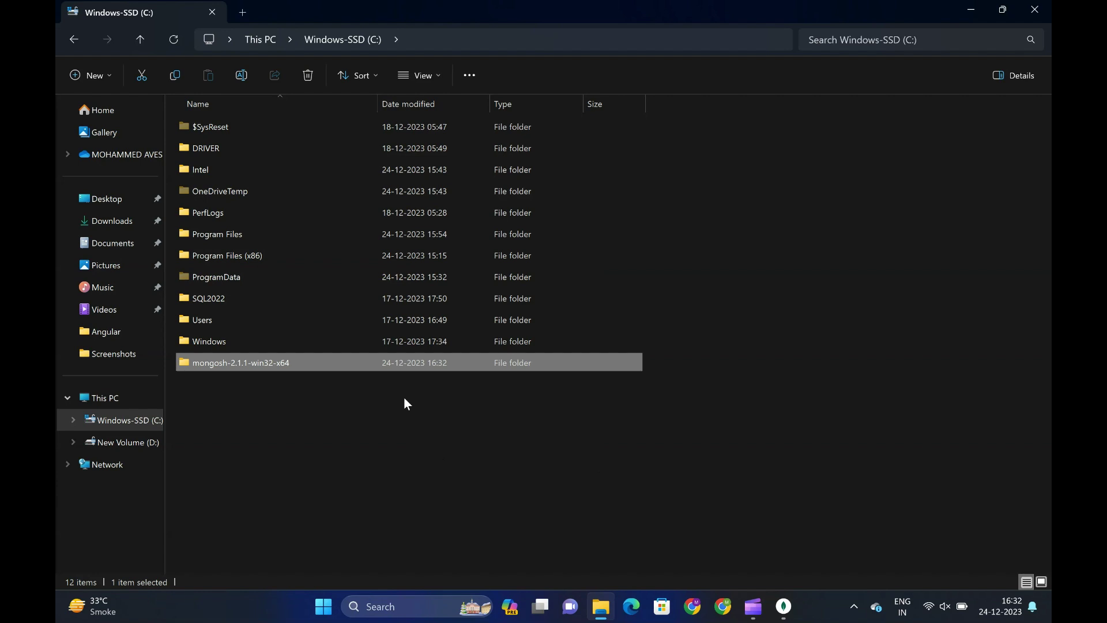
Step: Open the MongoDB folder inside Program Files on the C: drive
click(271, 236)
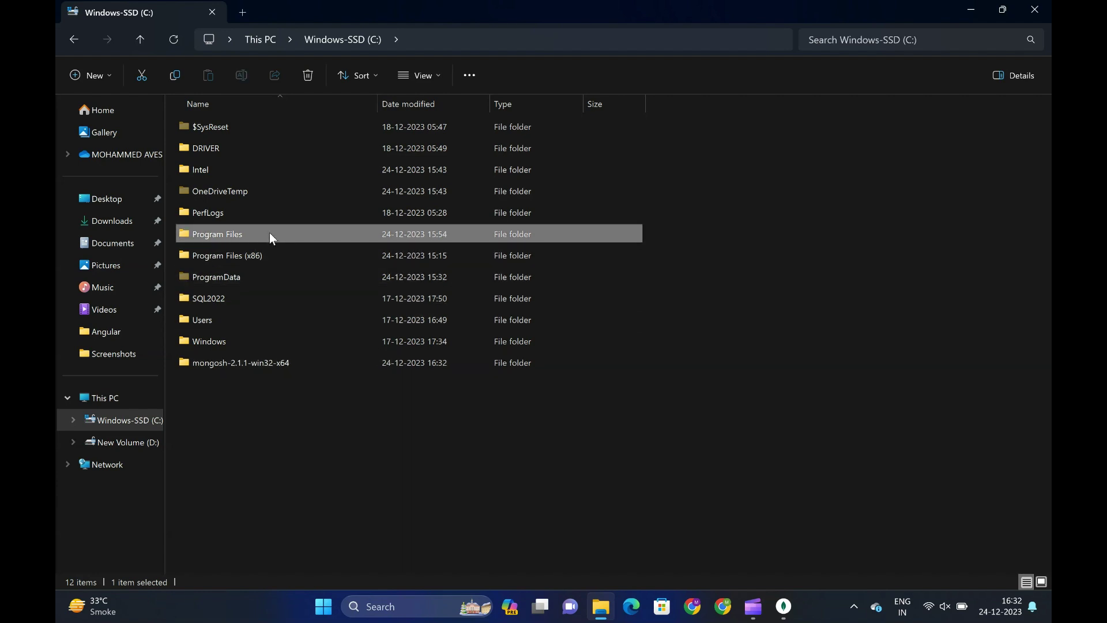
double_click(271, 235)
key(m)
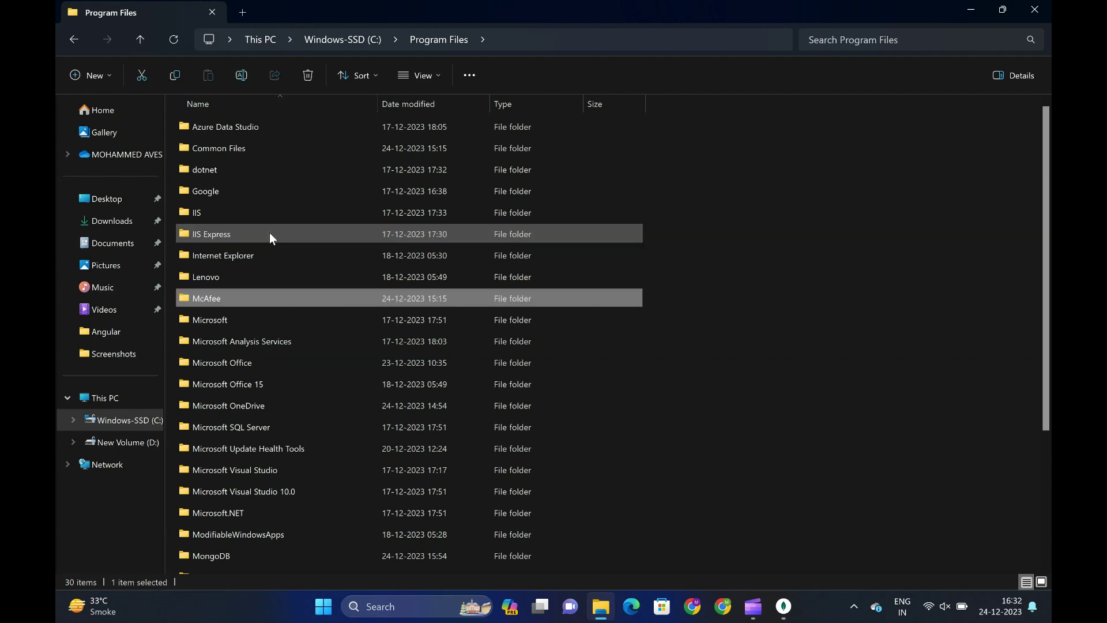
key(m)
key(m)
key(Down)
key(Down)
key(Down)
key(Down)
key(Down)
key(Down)
key(Down)
key(Down)
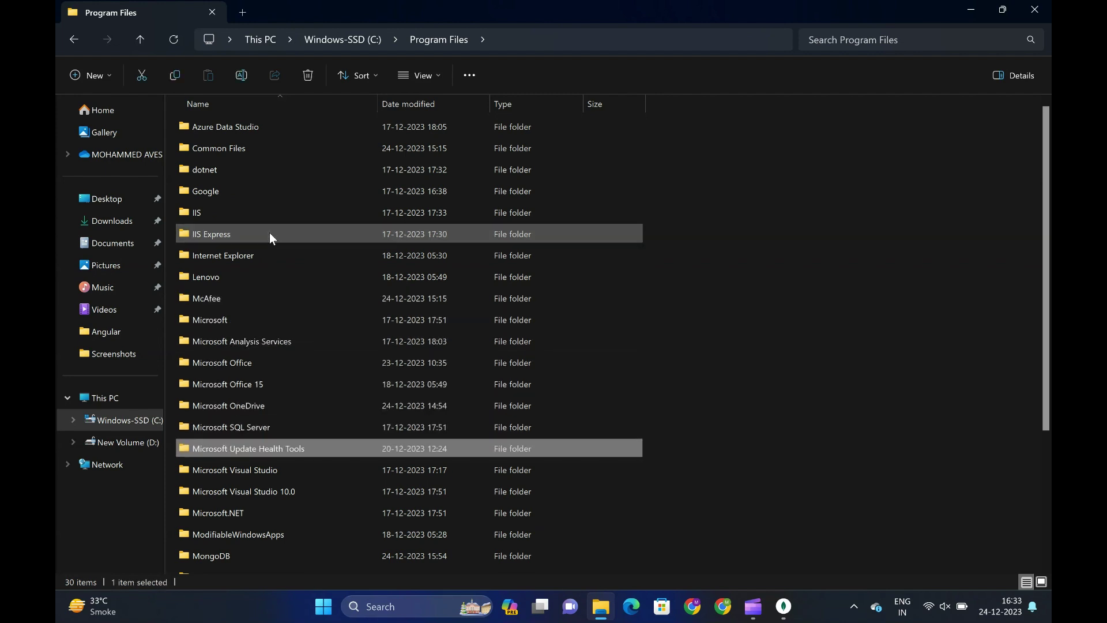
key(Return)
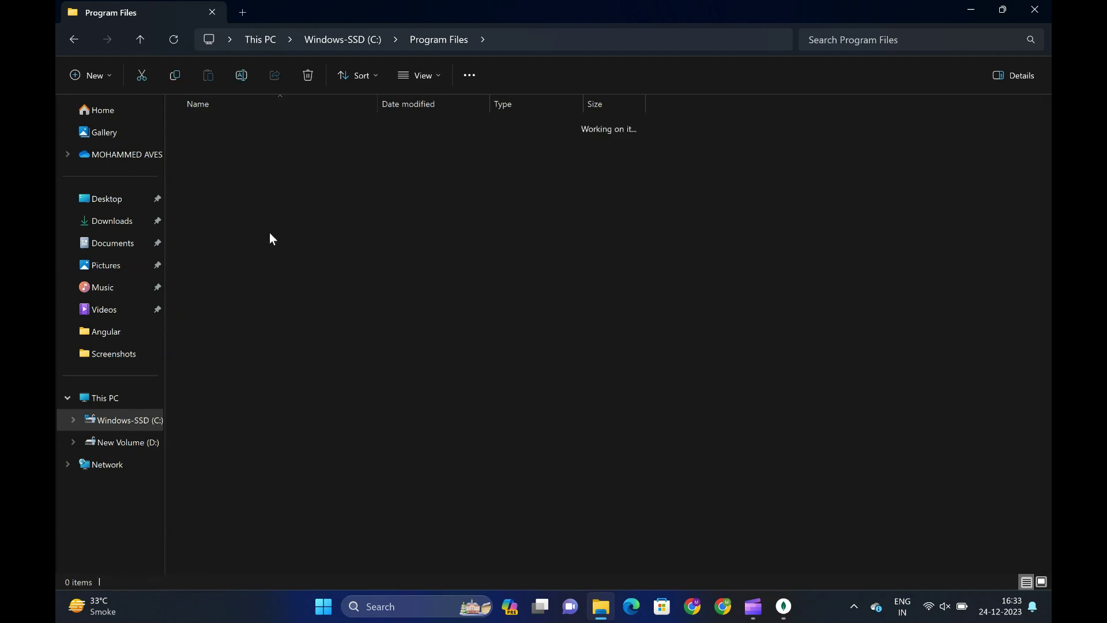
Step: Go into the Server\7.0\bin folder of MongoDB and copy its full path
double_click(233, 125)
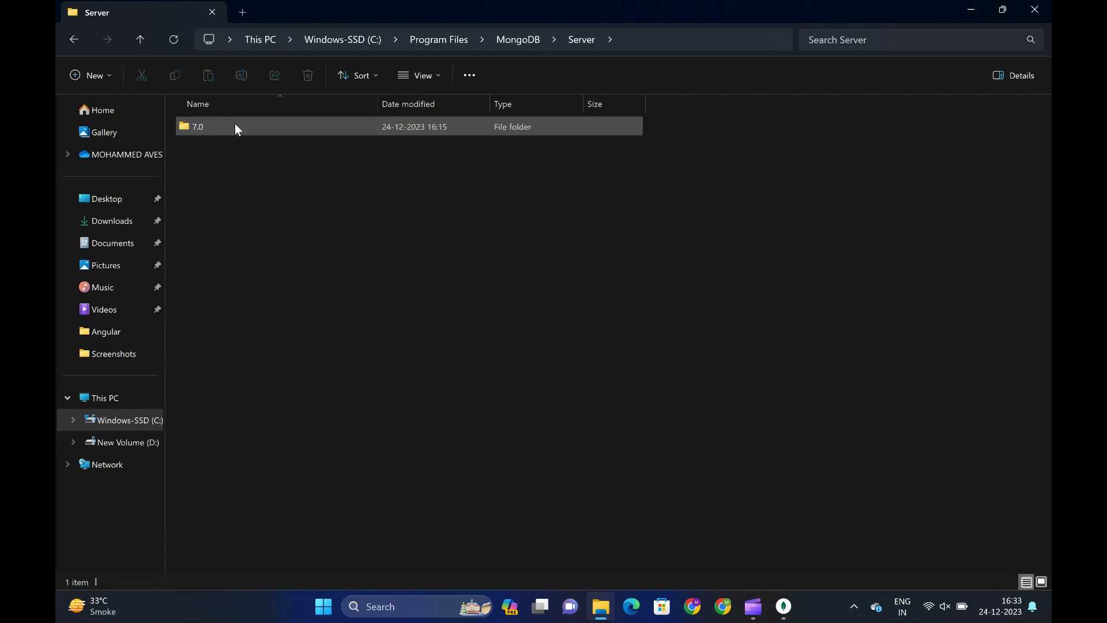
double_click(234, 123)
double_click(250, 123)
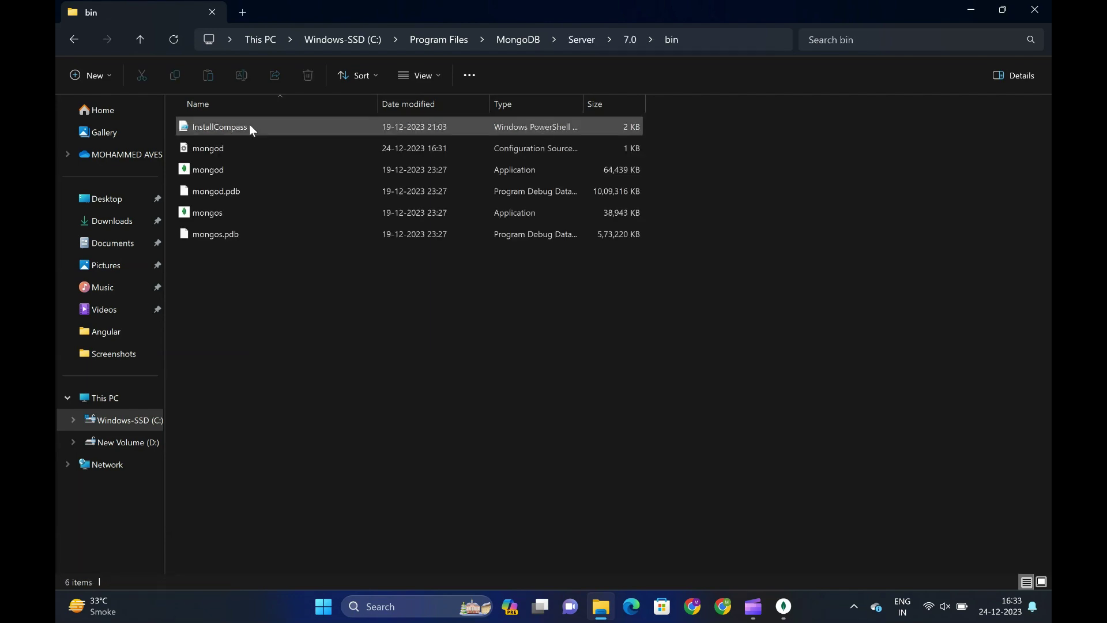
click(728, 39)
key(ctrl+c)
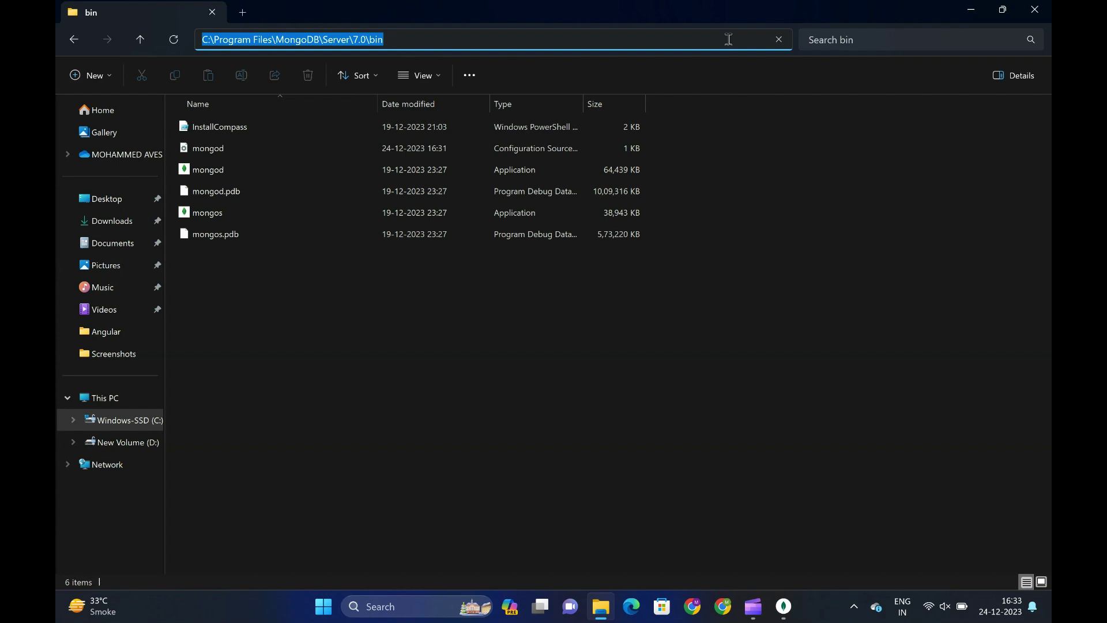
Step: Open the Environment Variables dialog from the system environment settings and close the File Explorer window behind it
key(super)
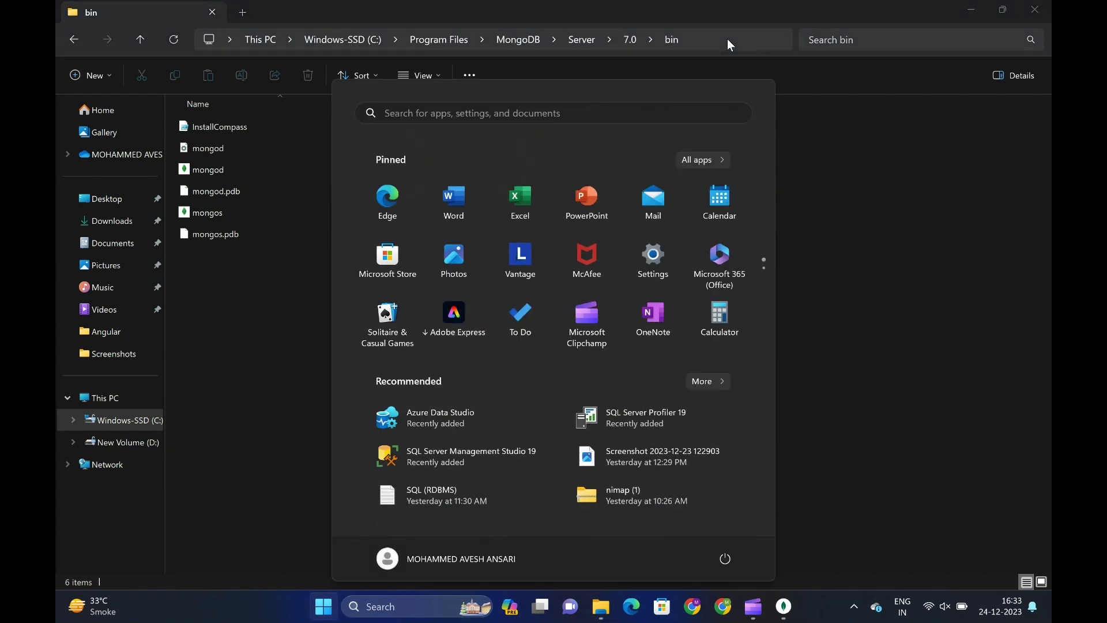
text(en)
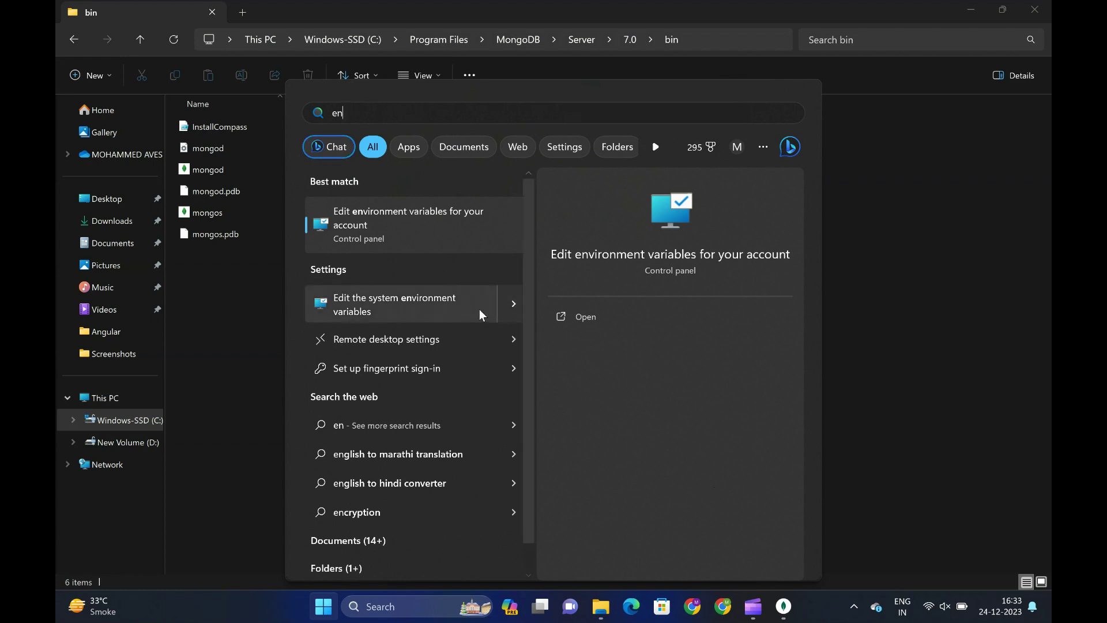
click(465, 300)
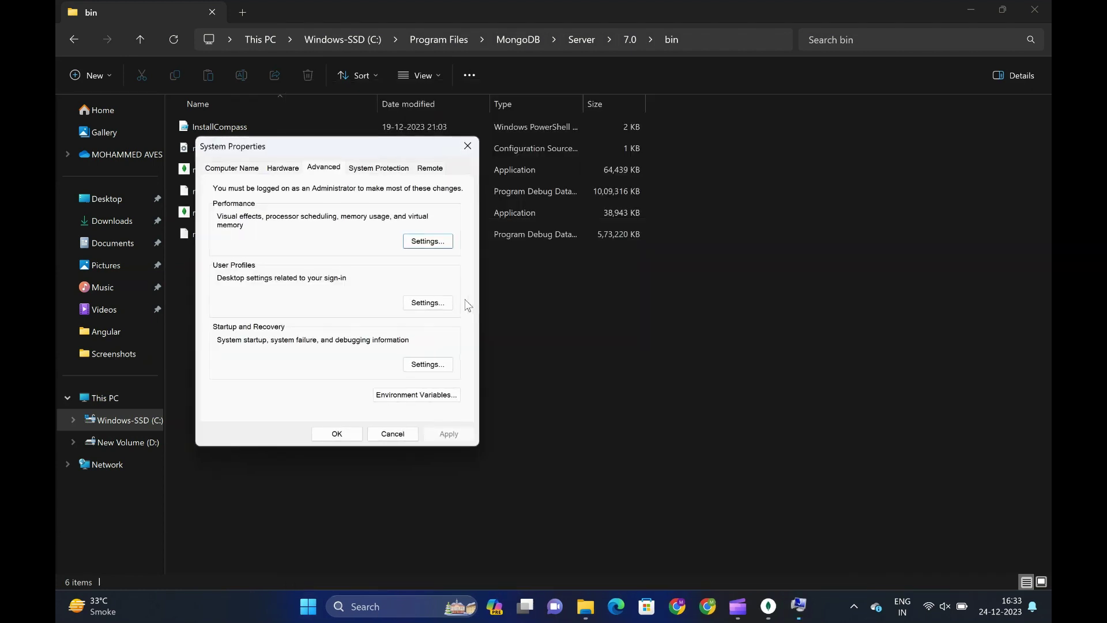
click(417, 394)
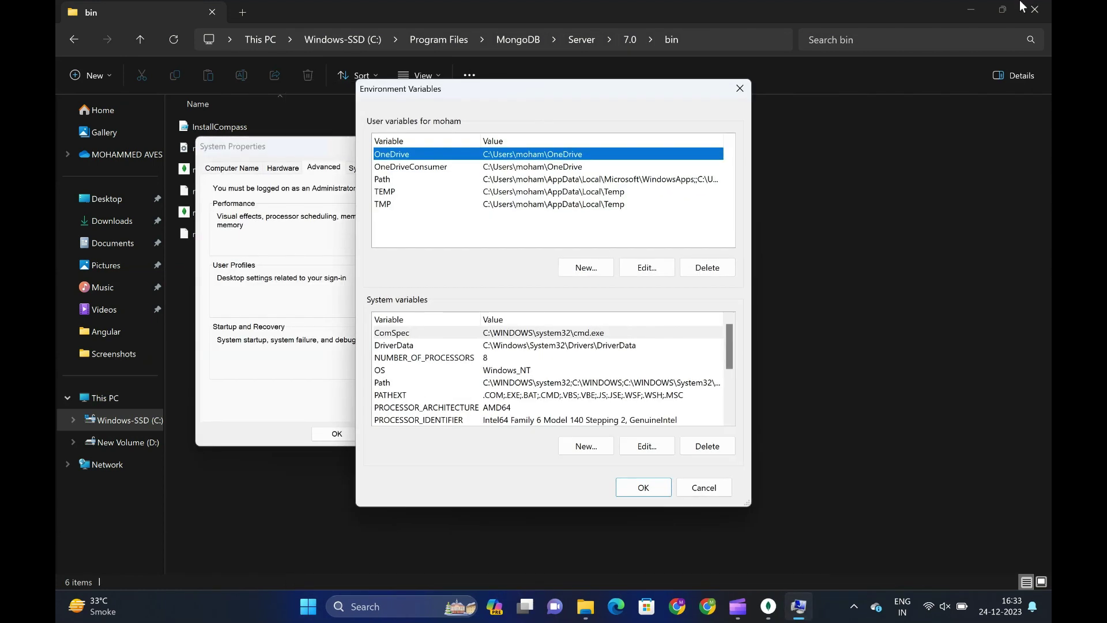
click(1047, 7)
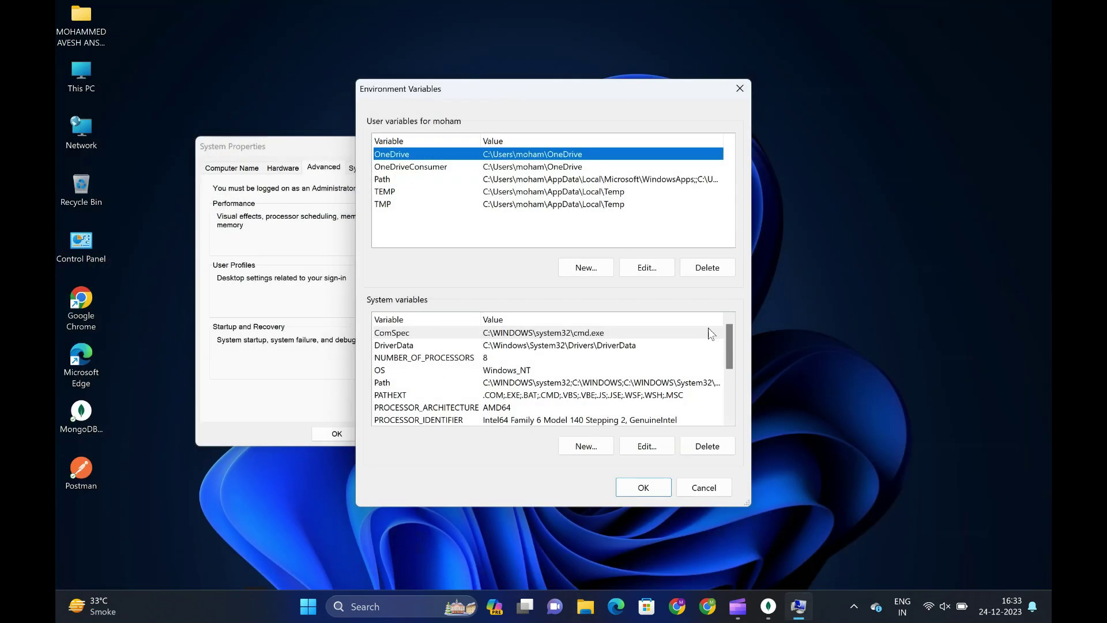
Step: Add the copied path C:\Program Files\MongoDB\Server\7.0\bin as a new entry in the system Path variable
double_click(477, 383)
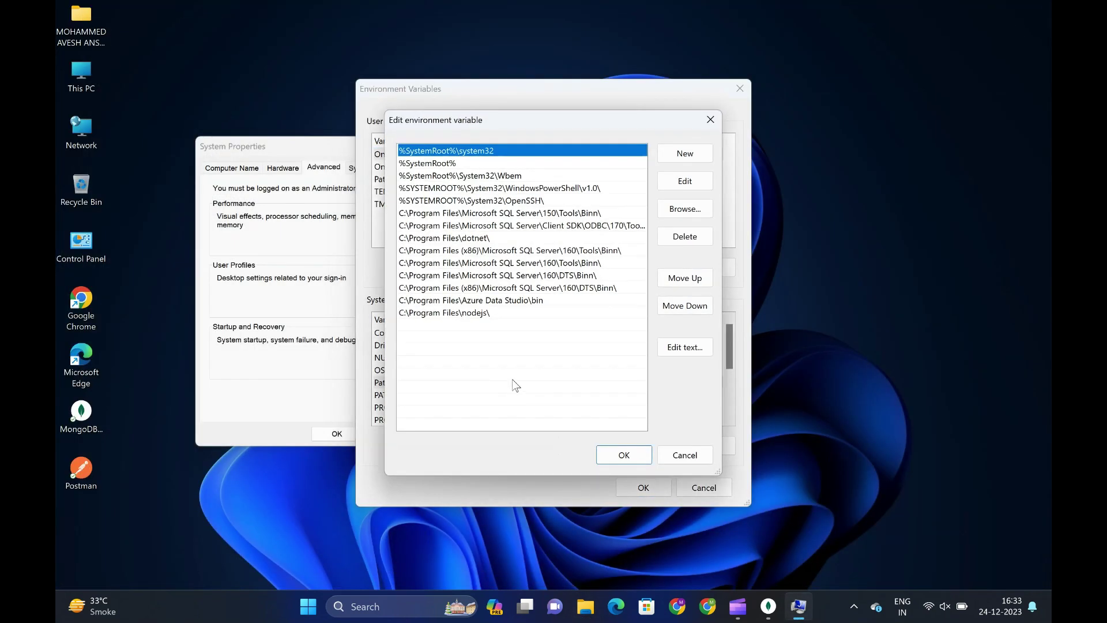
click(688, 152)
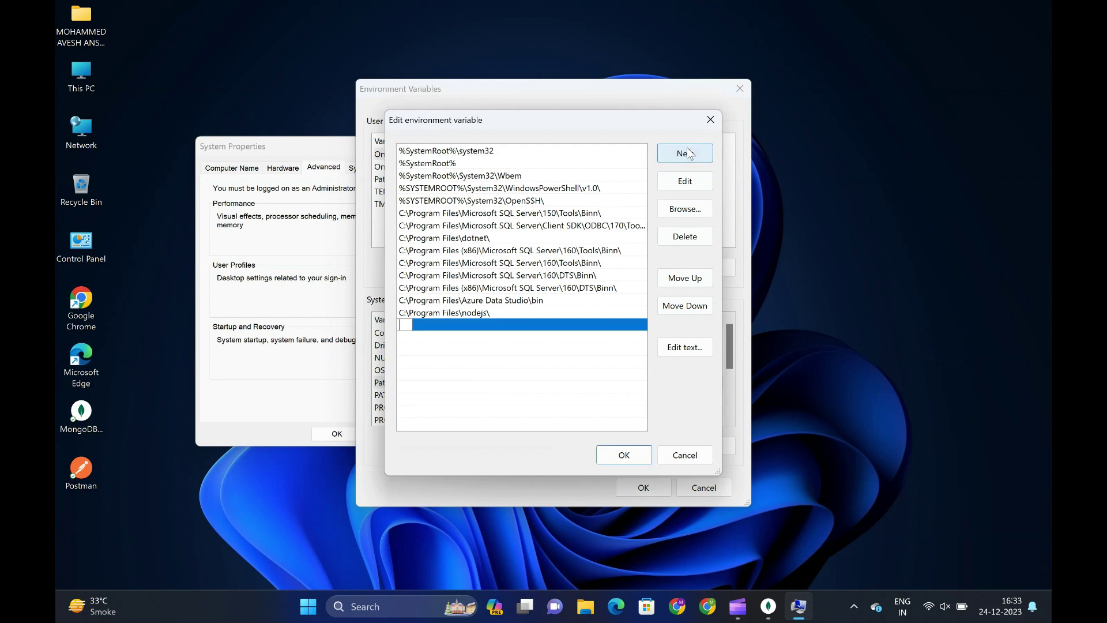
key(ctrl+v)
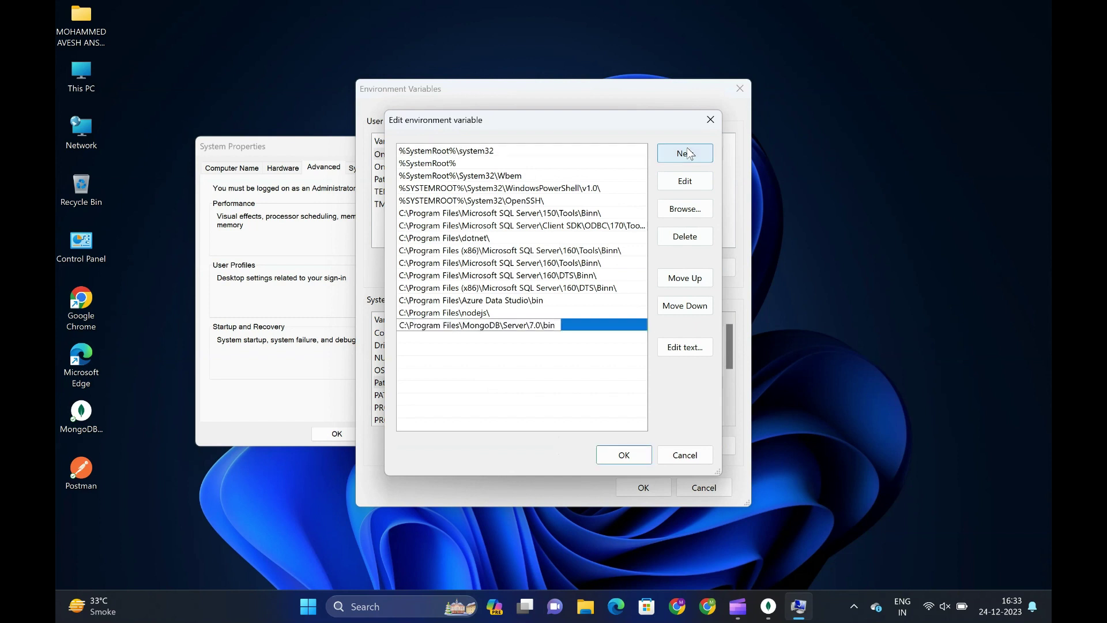
click(615, 460)
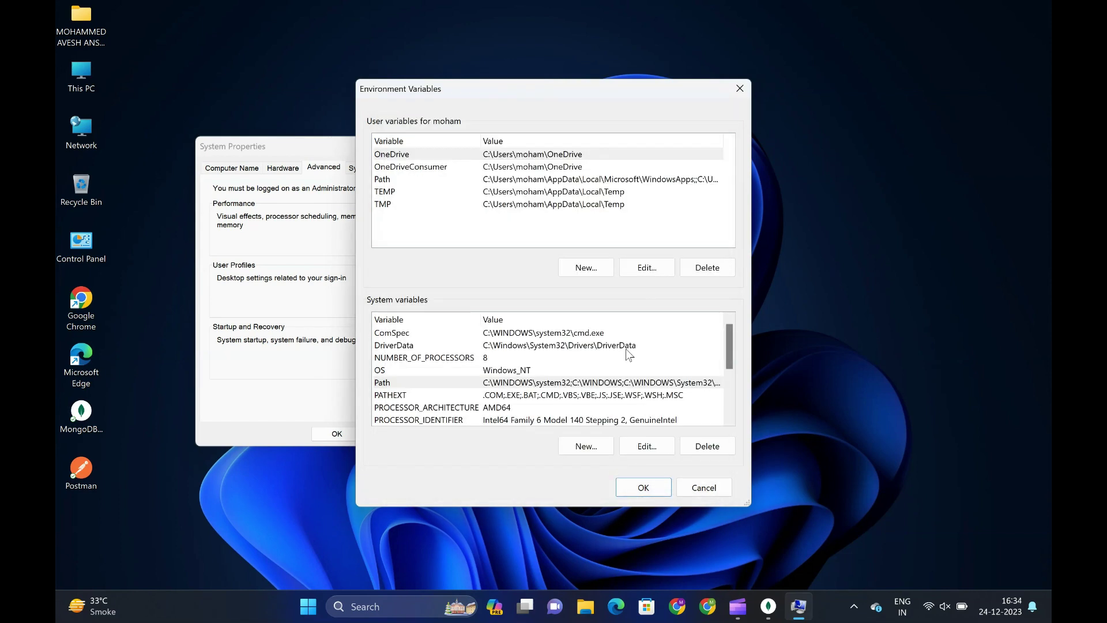
Step: Open the bin folder inside the nested mongosh-2.1.1-win32-x64 folders on the C: drive in File Explorer and copy its path
double_click(89, 76)
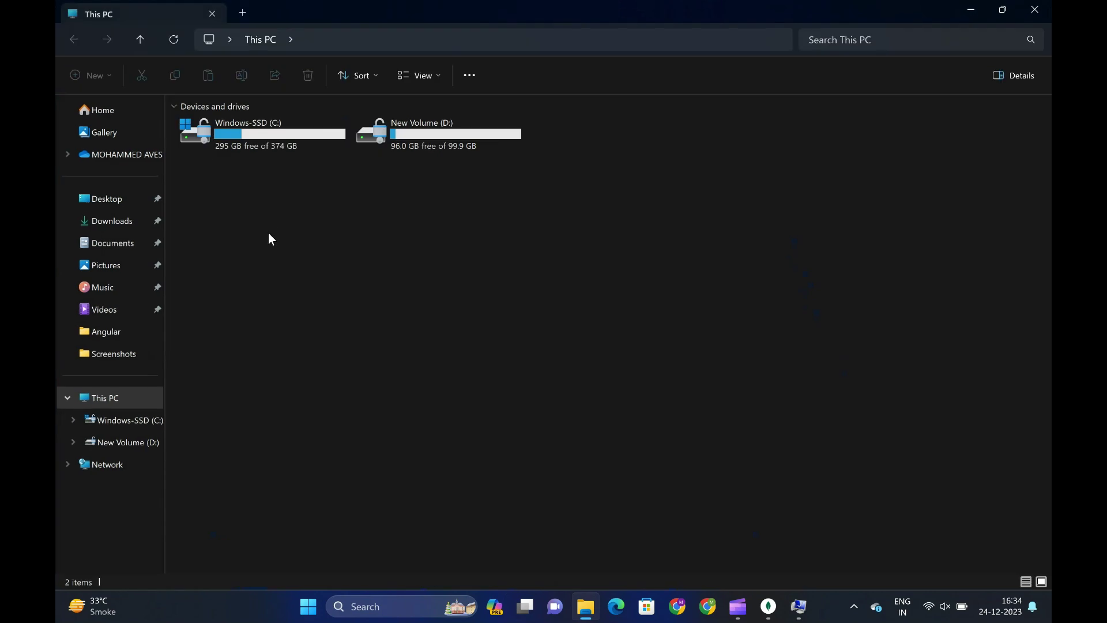
click(121, 421)
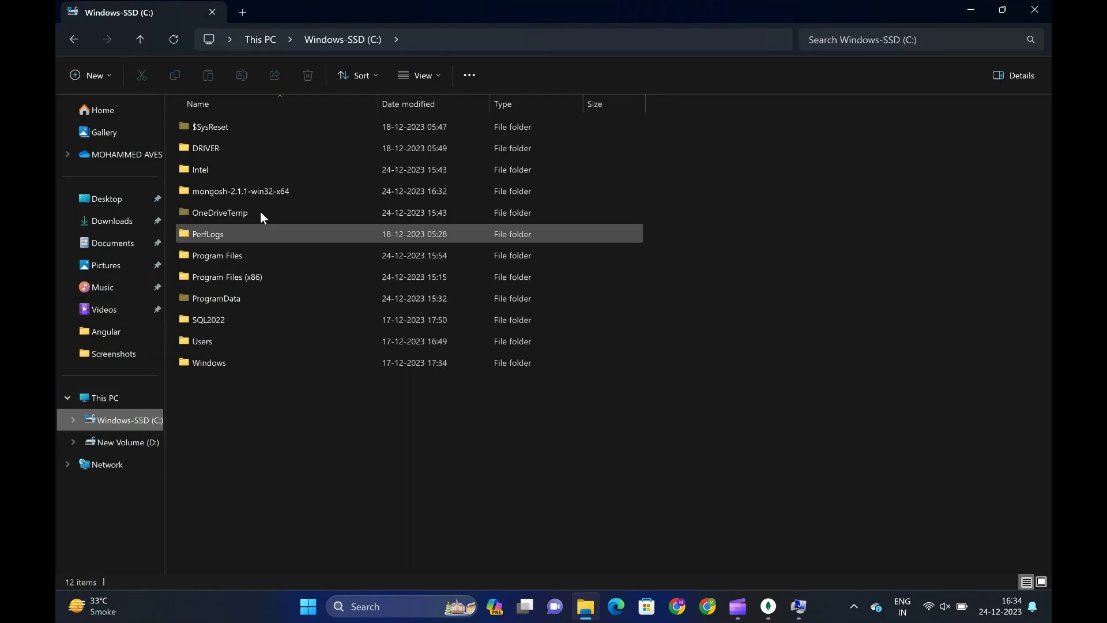
double_click(262, 190)
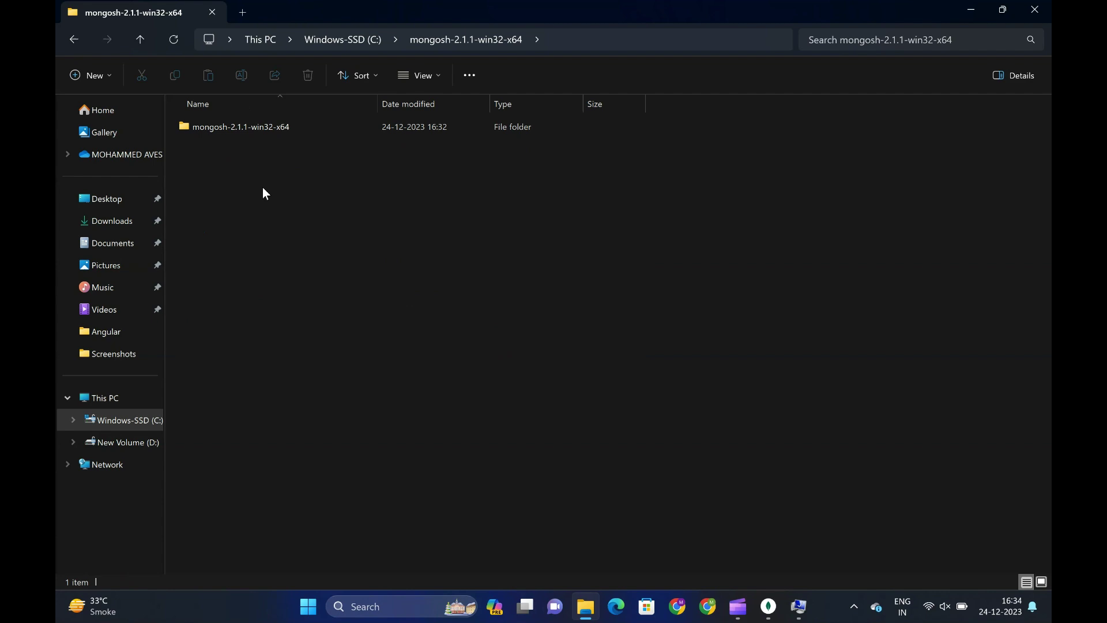
double_click(293, 130)
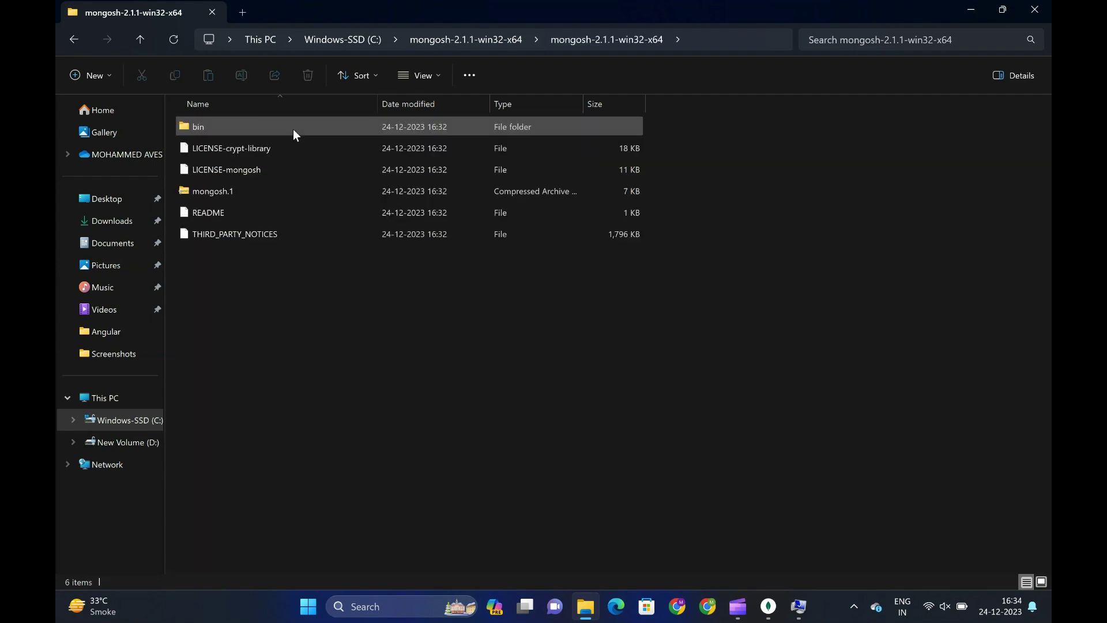
double_click(328, 127)
click(724, 39)
key(ctrl+c)
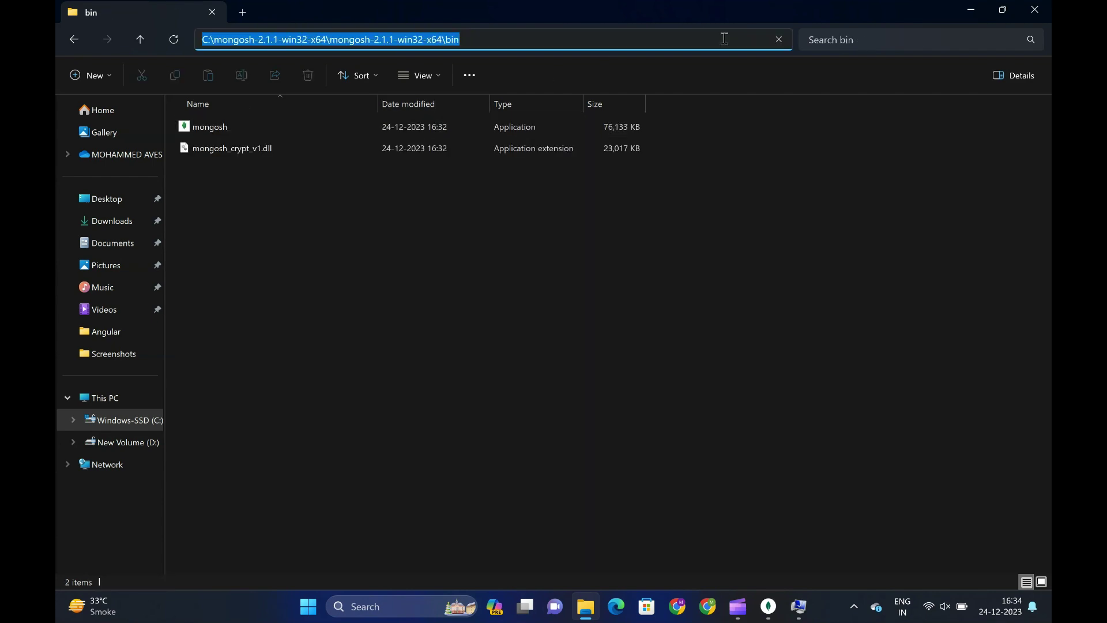
Step: Add C:\mongosh-2.1.1-win32-x64\mongosh-2.1.1-win32-x64\bin to the system Path variable, save the environment variables and close System Properties
key(alt+Tab)
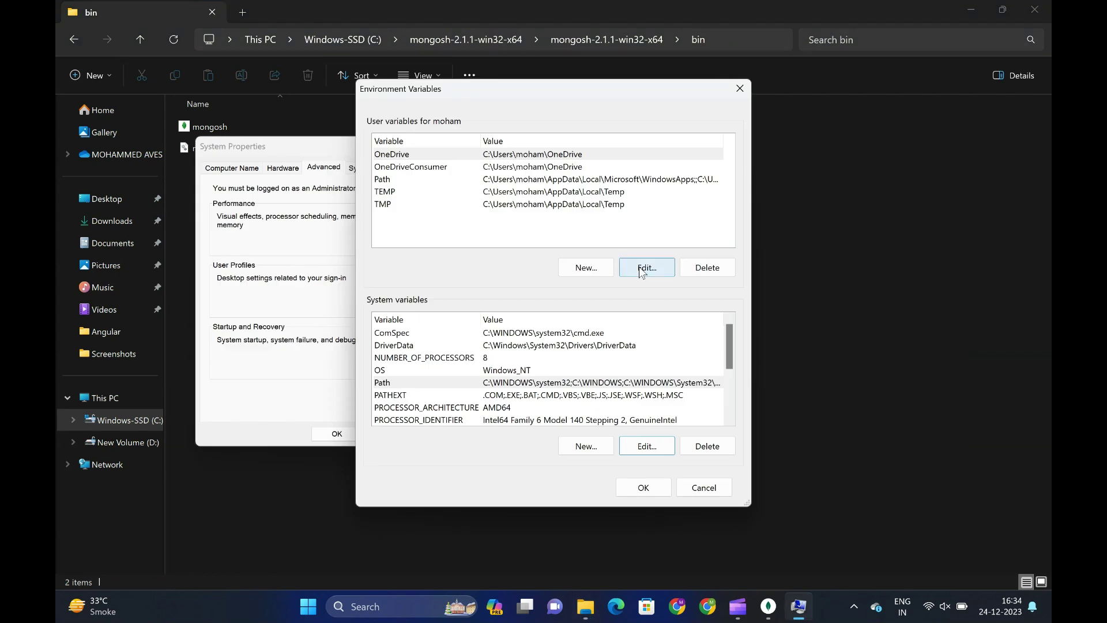
double_click(623, 371)
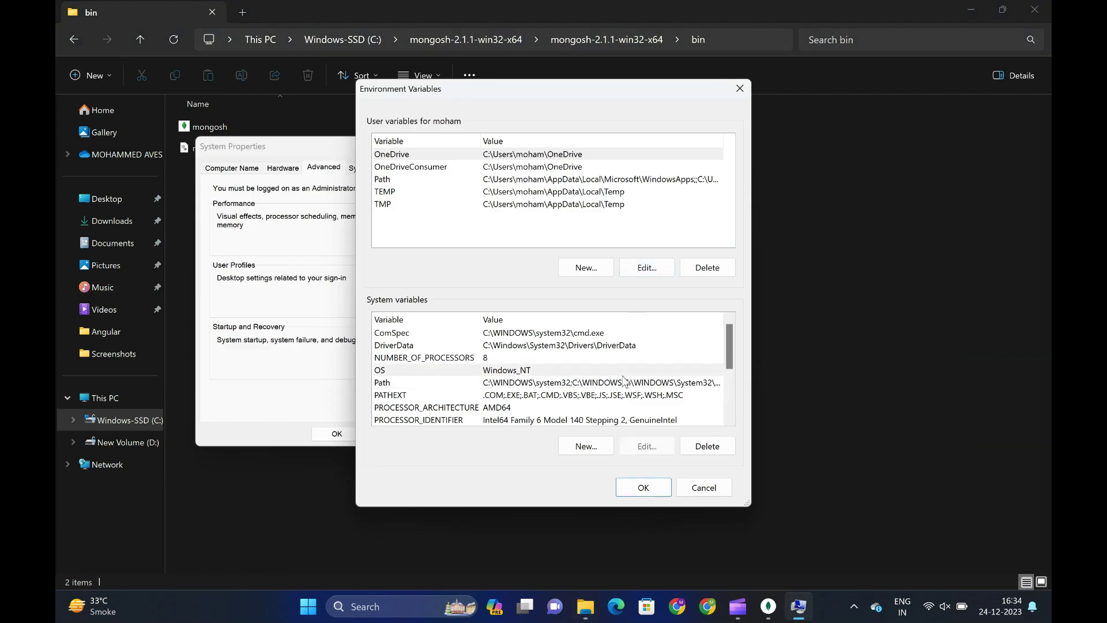
click(640, 333)
click(596, 383)
double_click(596, 384)
click(678, 154)
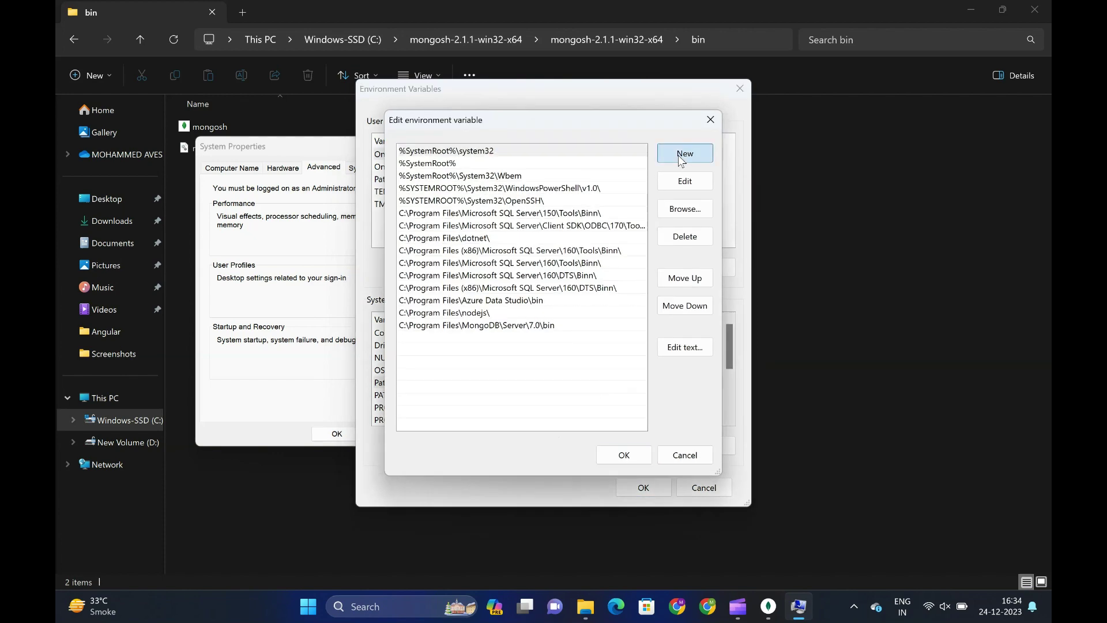
key(ctrl+v)
click(622, 453)
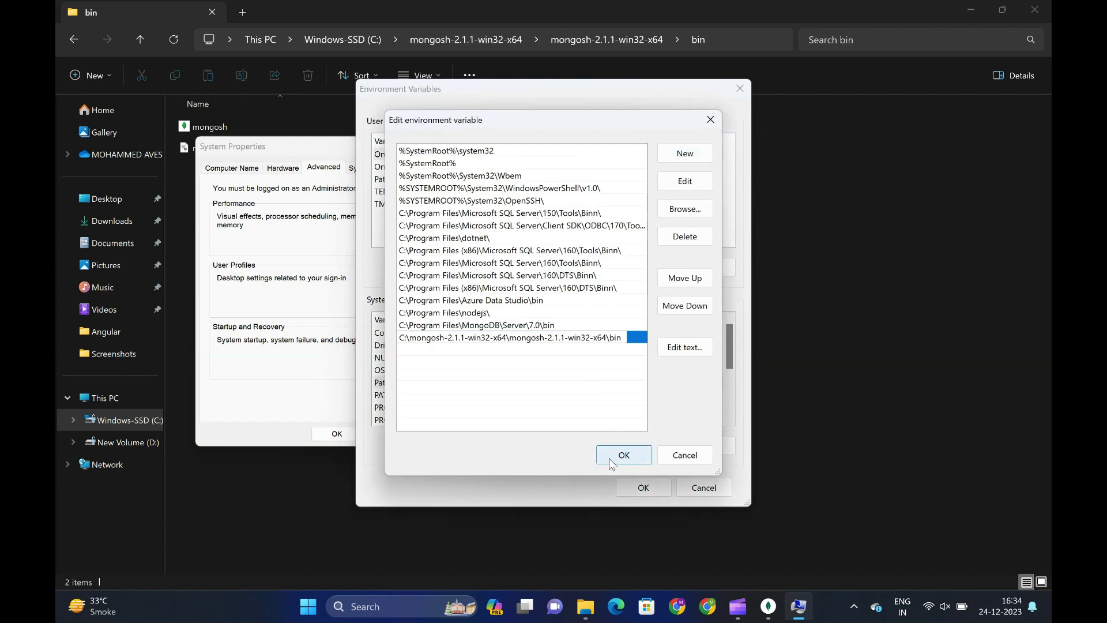
click(633, 489)
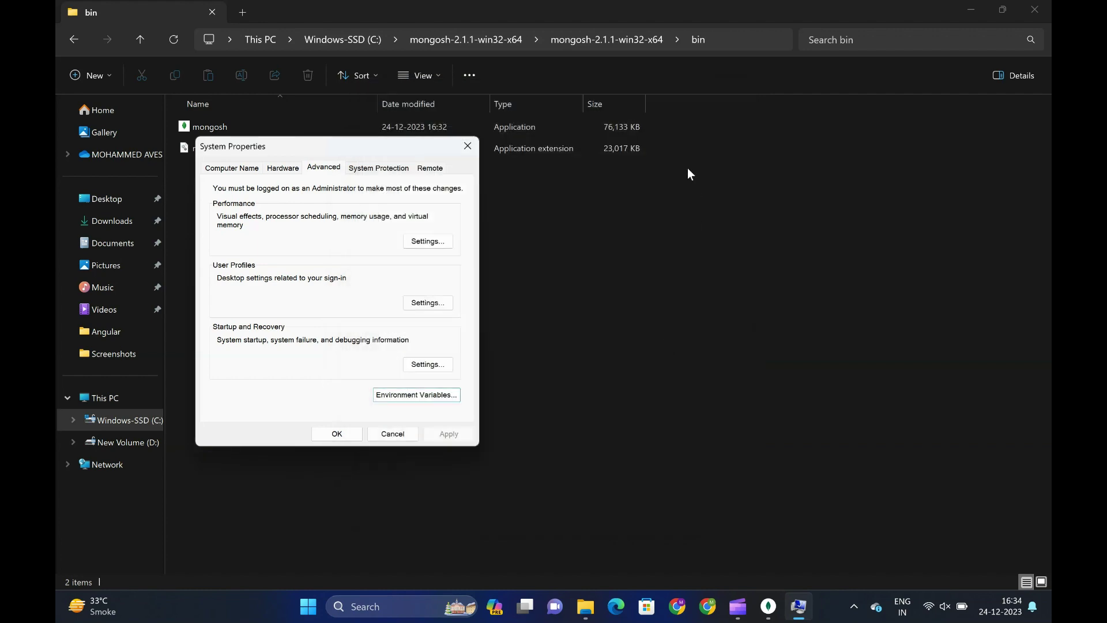
click(466, 144)
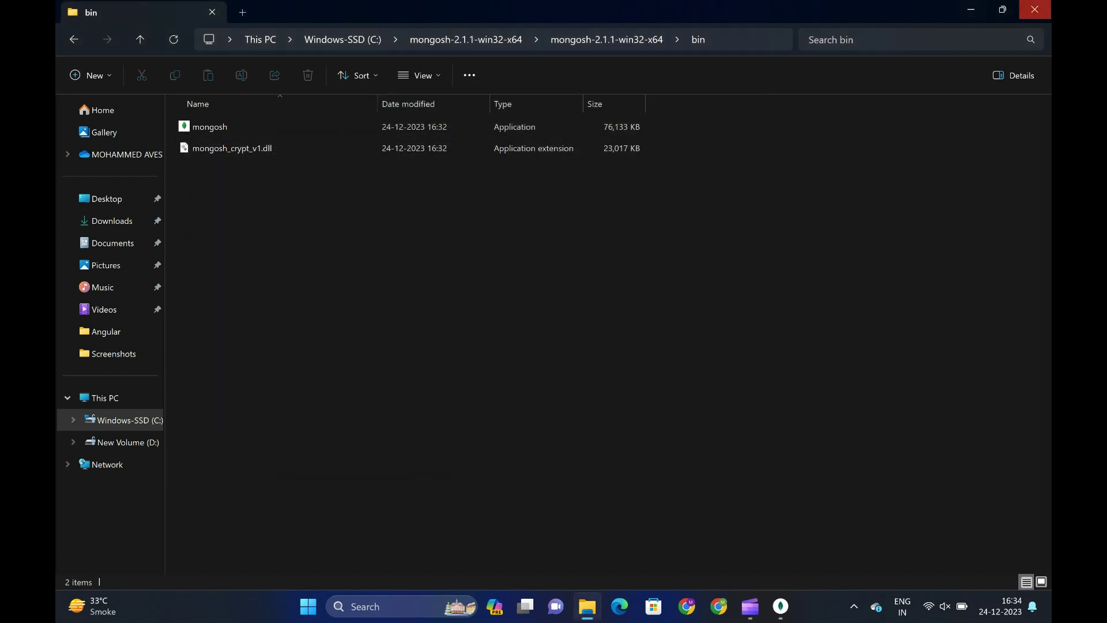
Step: Check the installed MongoDB server version by running mongod --version in a maximized Command Prompt, and close the window
click(970, 10)
click(324, 605)
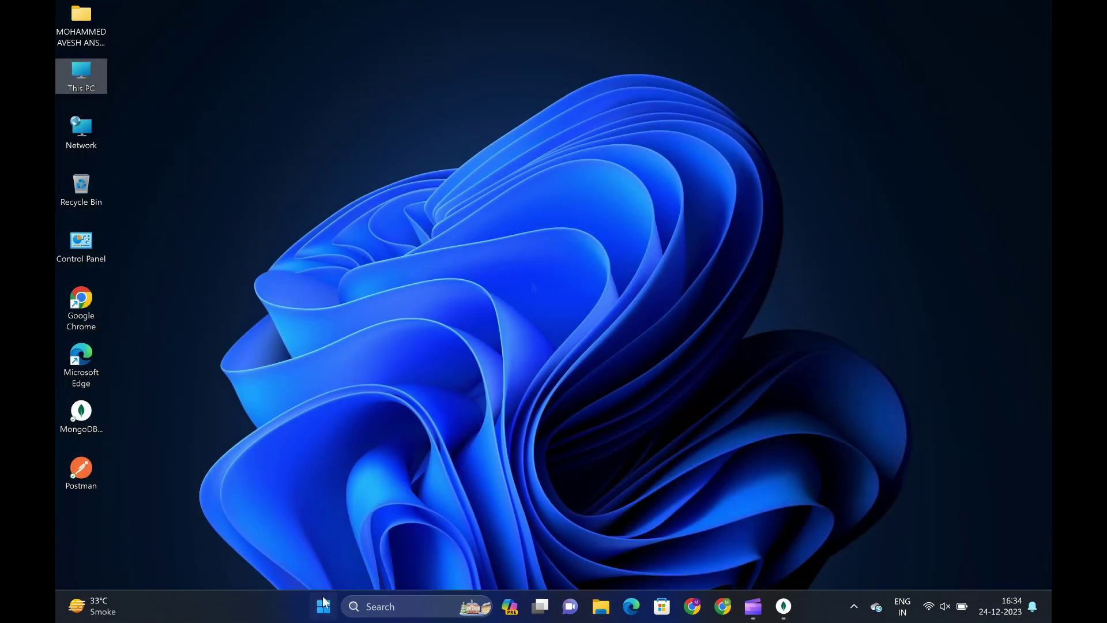
text(cmd)
key(Return)
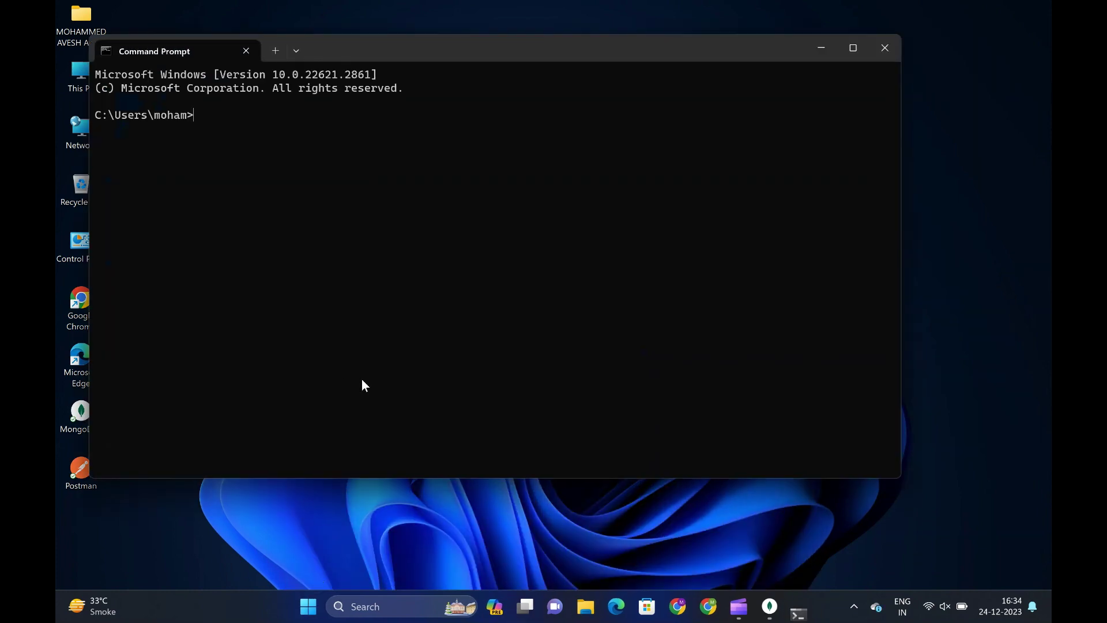
click(851, 51)
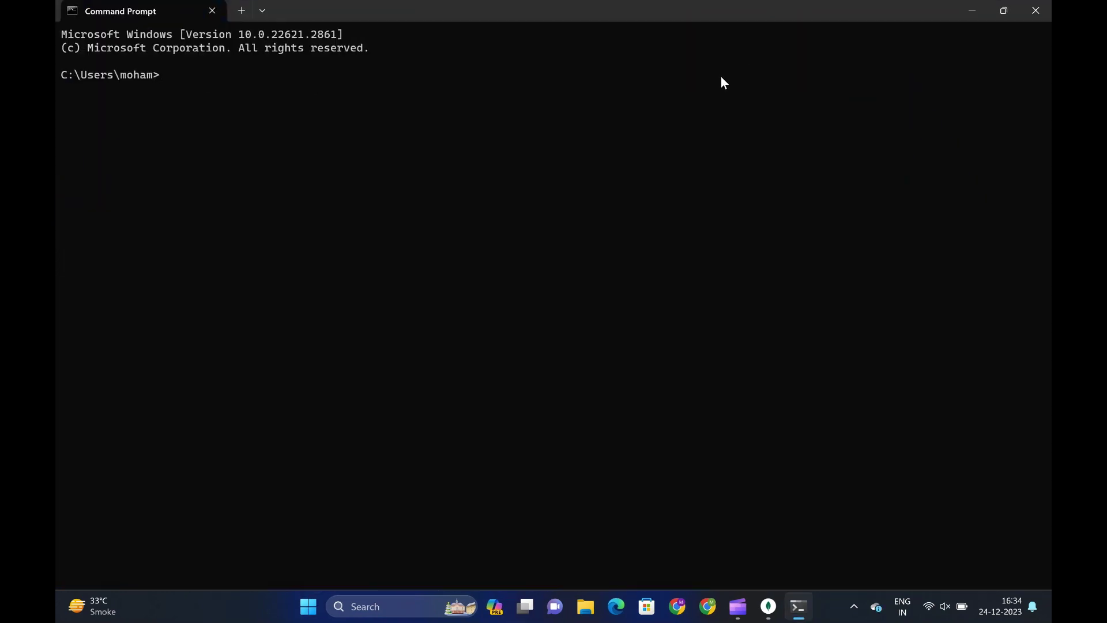
text(mongod --version)
key(Return)
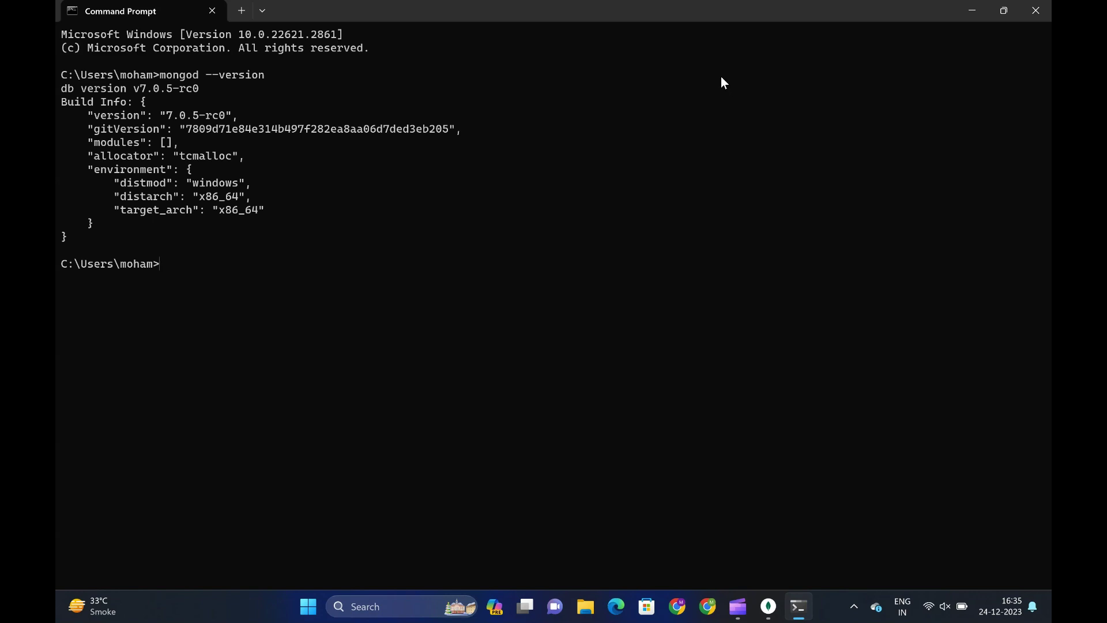
click(1036, 10)
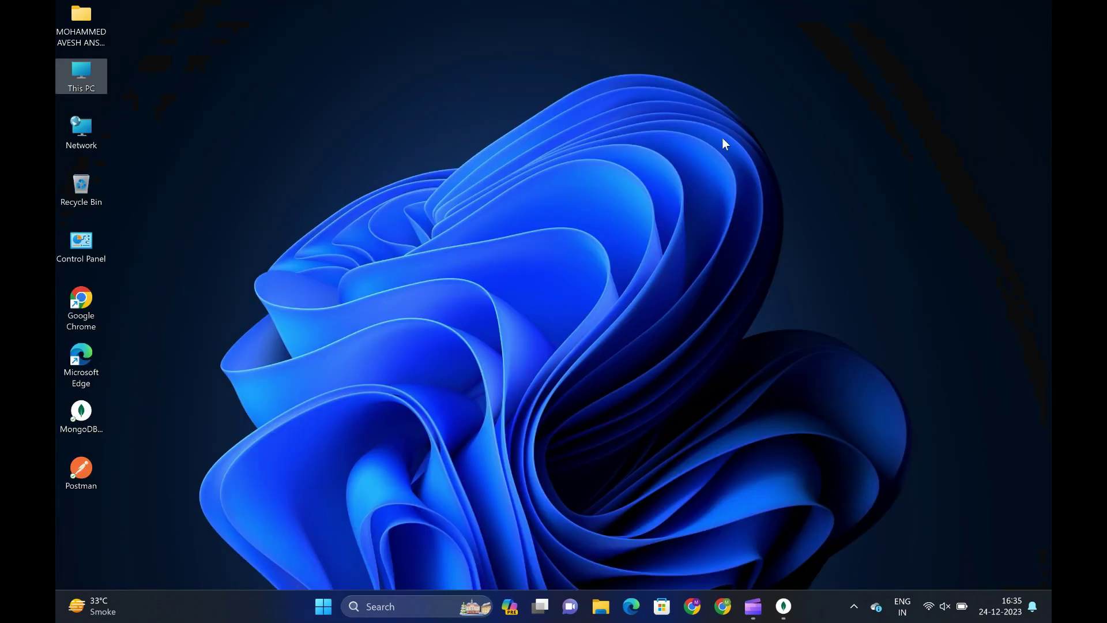
Step: Open the Windows Services console, check the status of the MongoDB Server (MongoDB) service, and close the console
key(super)
text(services)
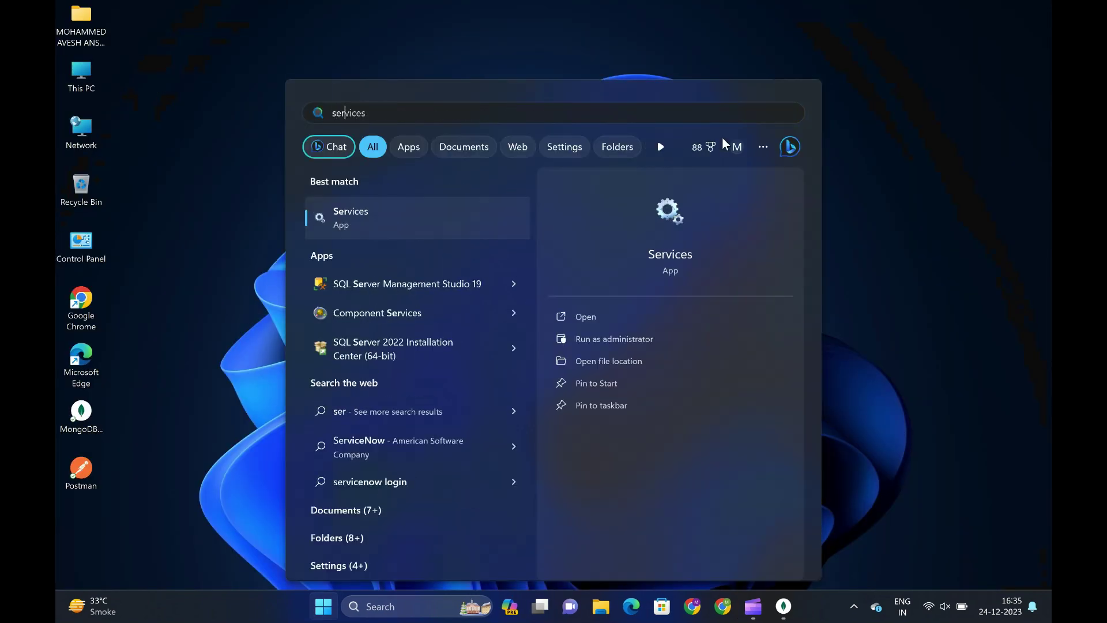
key(Return)
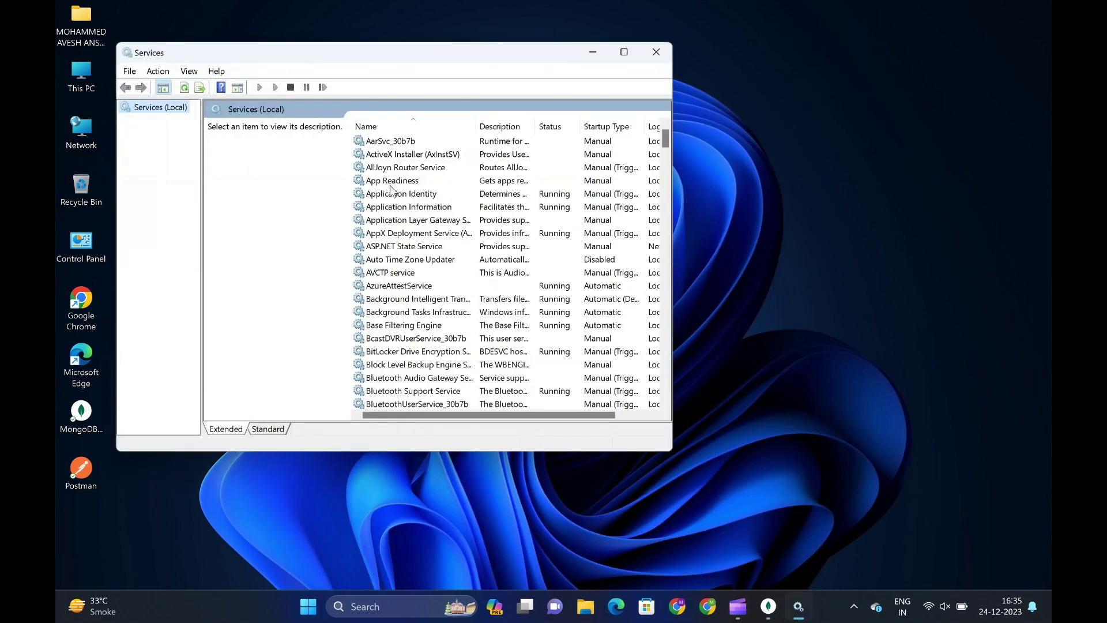
click(430, 182)
key(m)
key(Down)
key(Down)
key(Down)
key(Down)
key(Down)
key(Down)
key(Down)
key(Down)
key(Down)
key(Down)
key(Down)
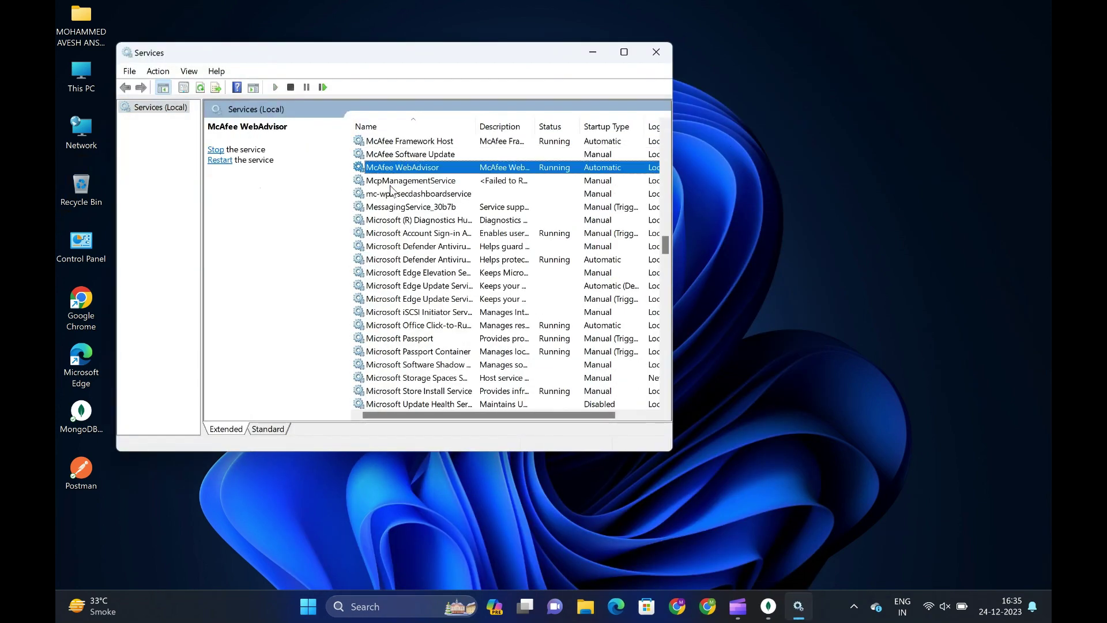
key(Down)
key(Down)
key(Down)
key(Down)
key(Down)
key(Down)
key(Down)
key(Down)
key(Down)
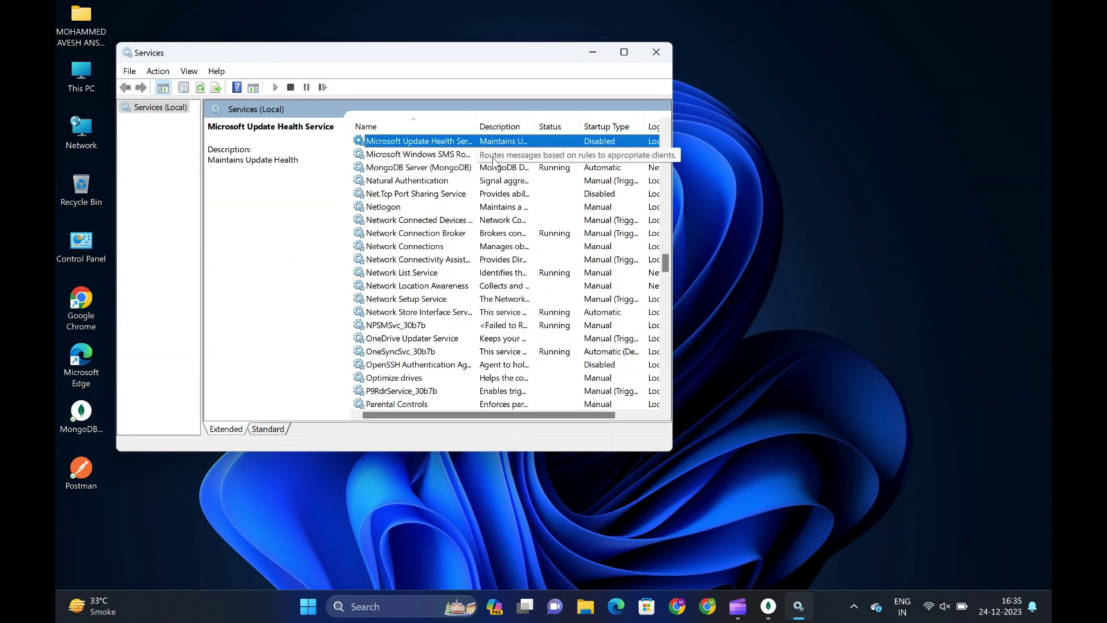
click(460, 170)
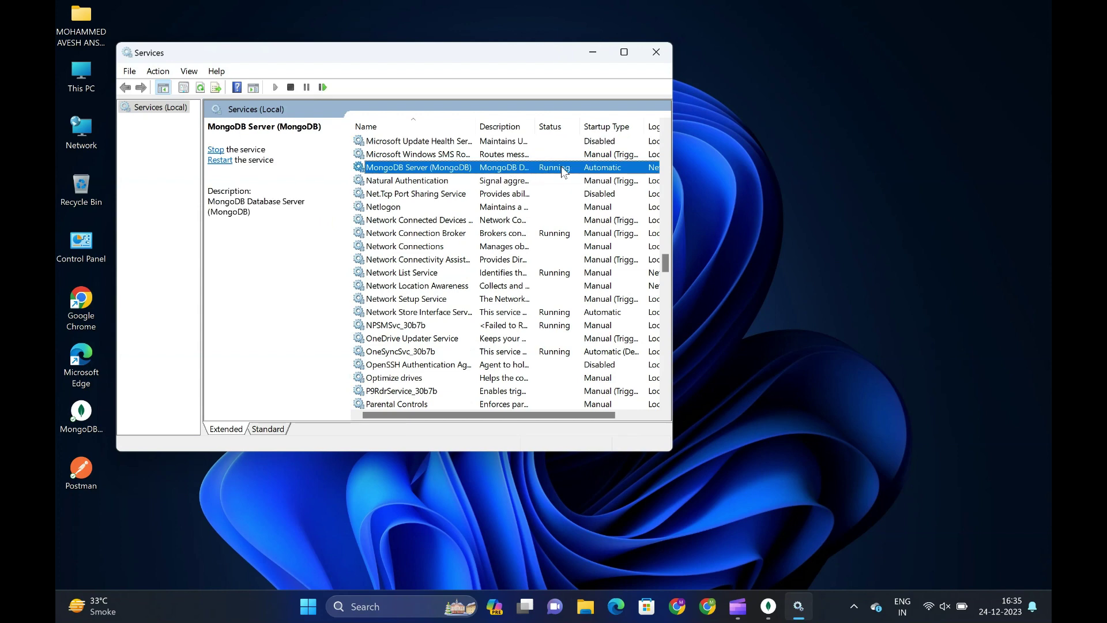
click(656, 52)
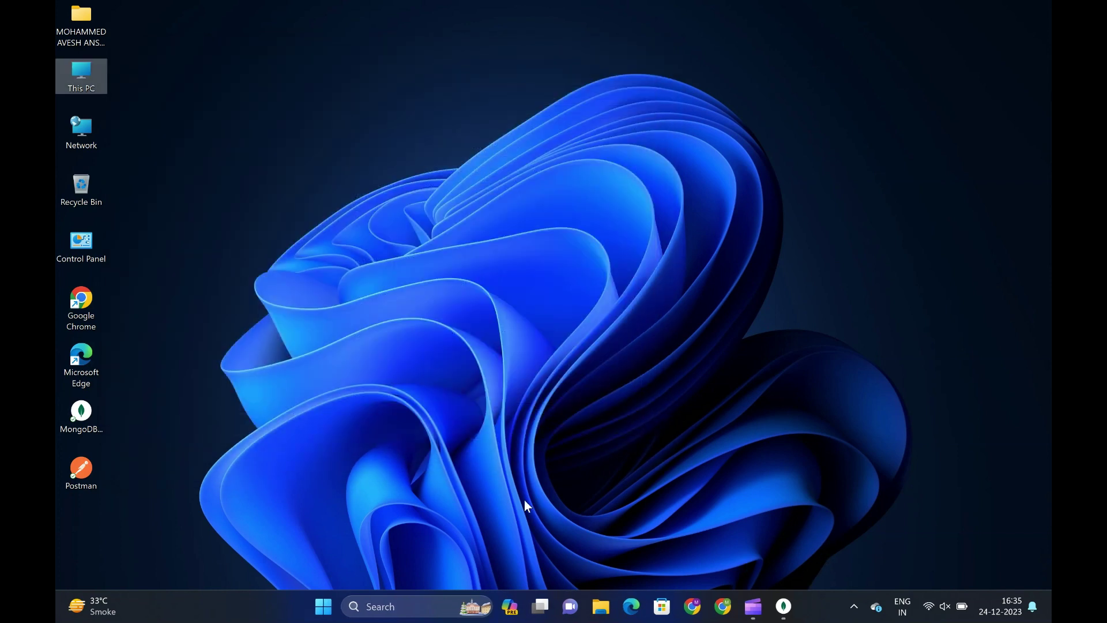
Step: Start the MongoDB shell with mongosh in a new Command Prompt and list the databases with show dbs
key(super)
text(cmd)
key(Return)
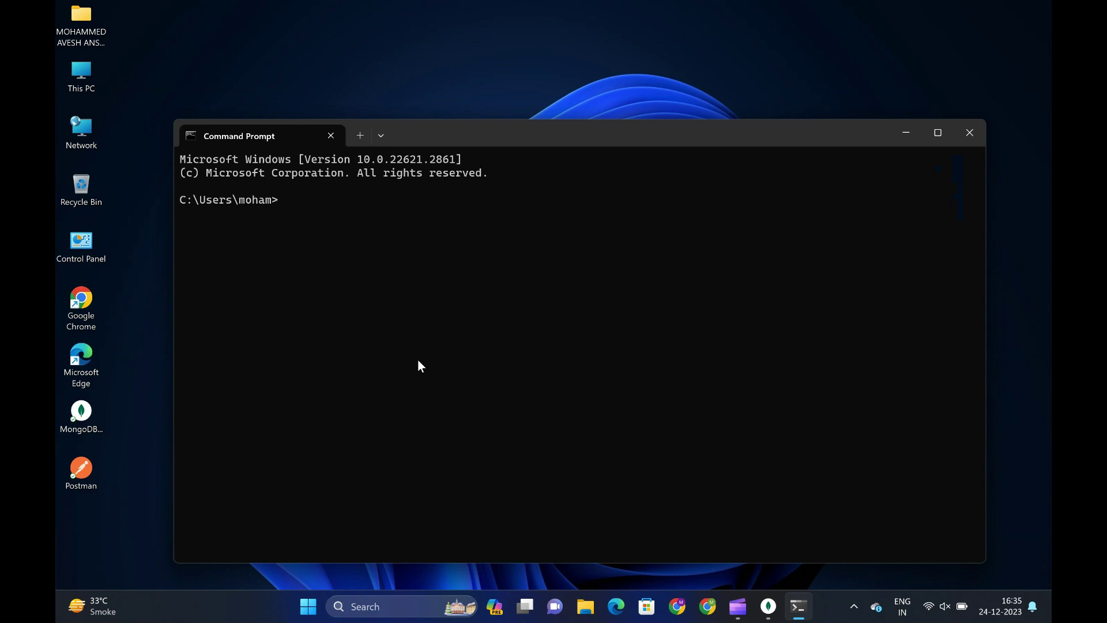
text(mongosh)
key(Return)
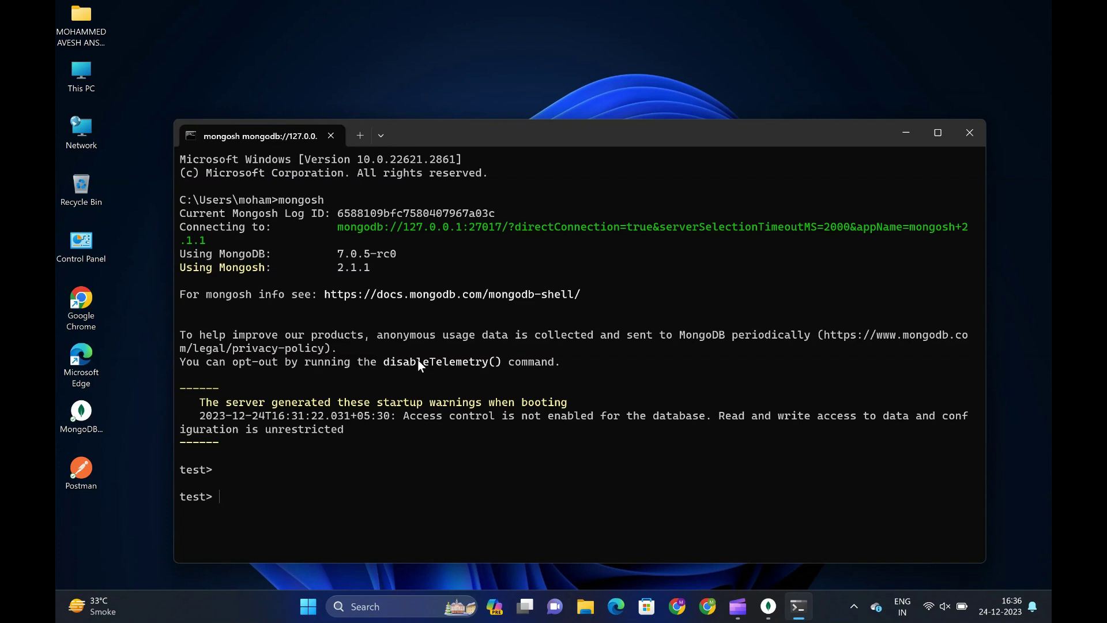
text(show dbs)
key(Return)
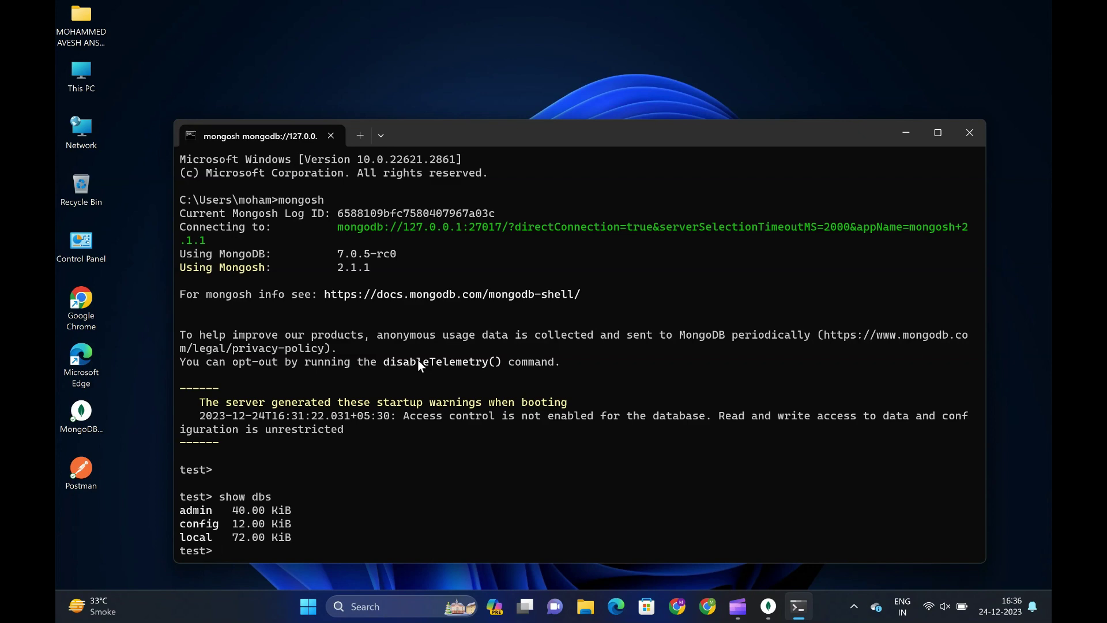
Step: Maximize the shell window, switch to the demo database with use demo, and list the databases again with show dbs
click(938, 134)
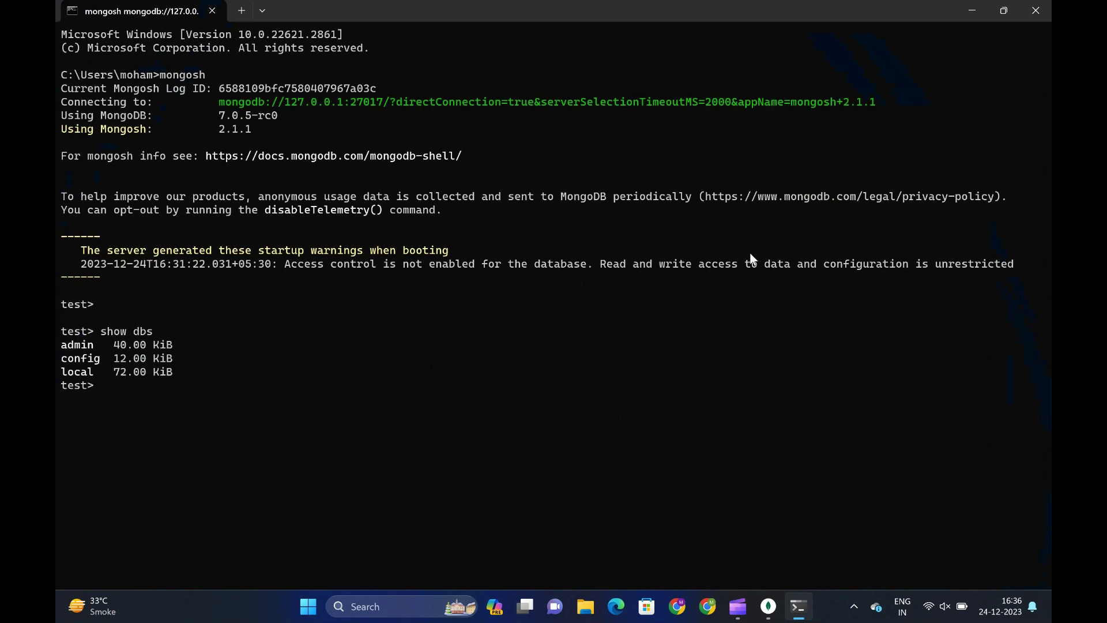
text(use demo)
key(Return)
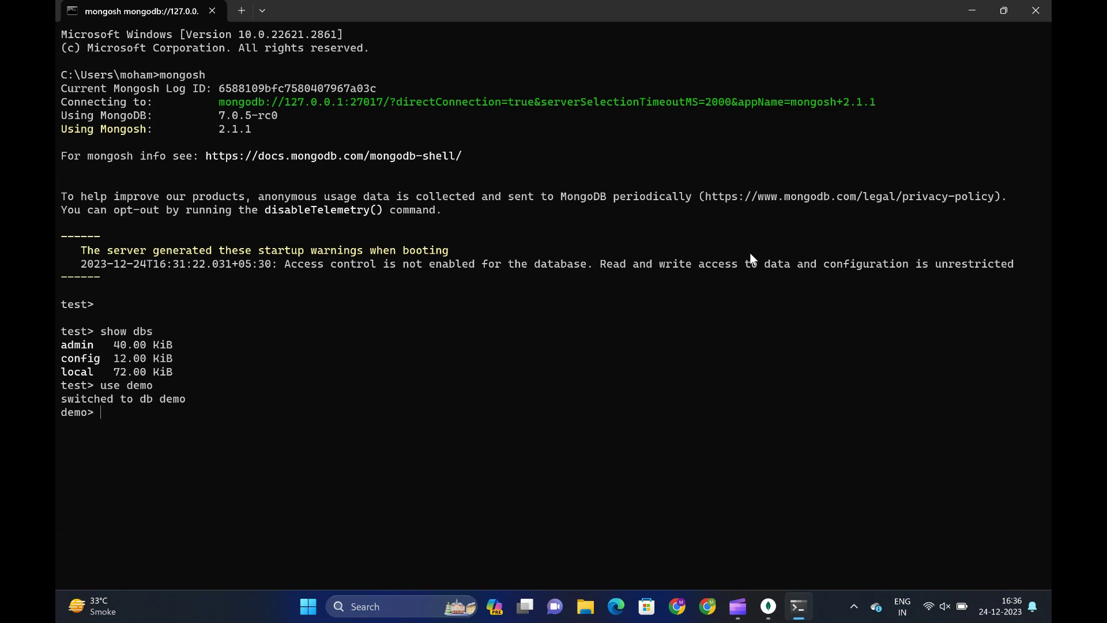
text(show dbs)
key(Return)
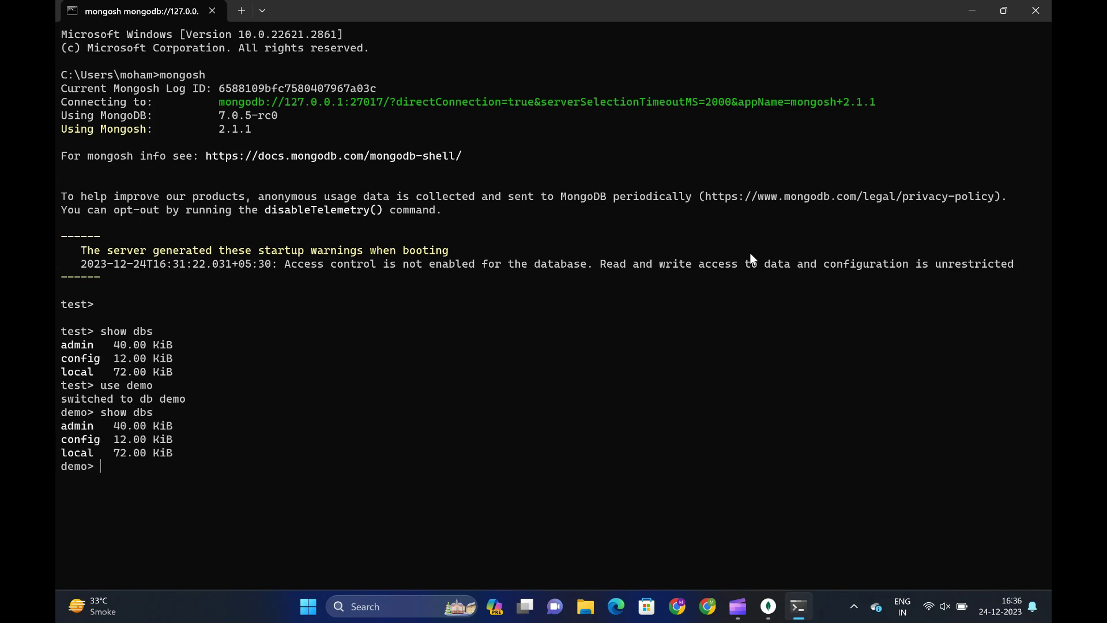